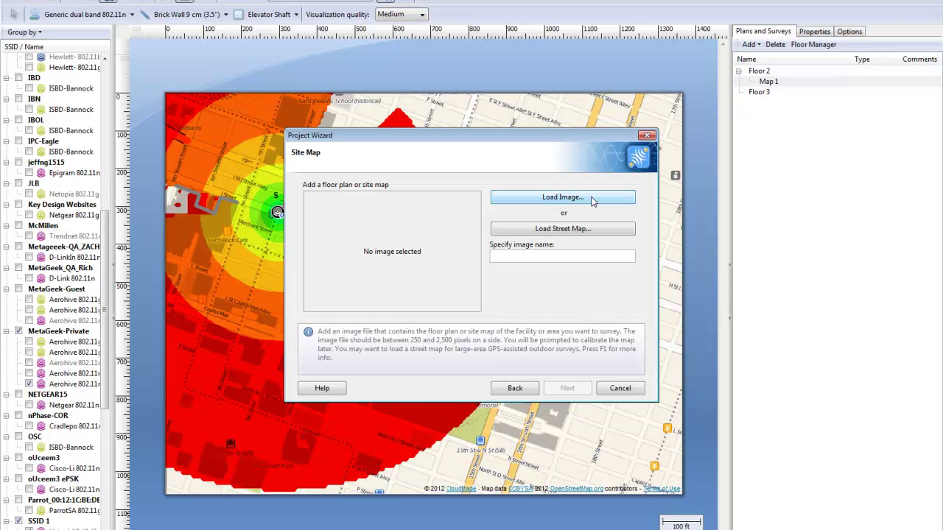
Load mapimage-0.png as the floor plan for a new project.
left_click(541, 201)
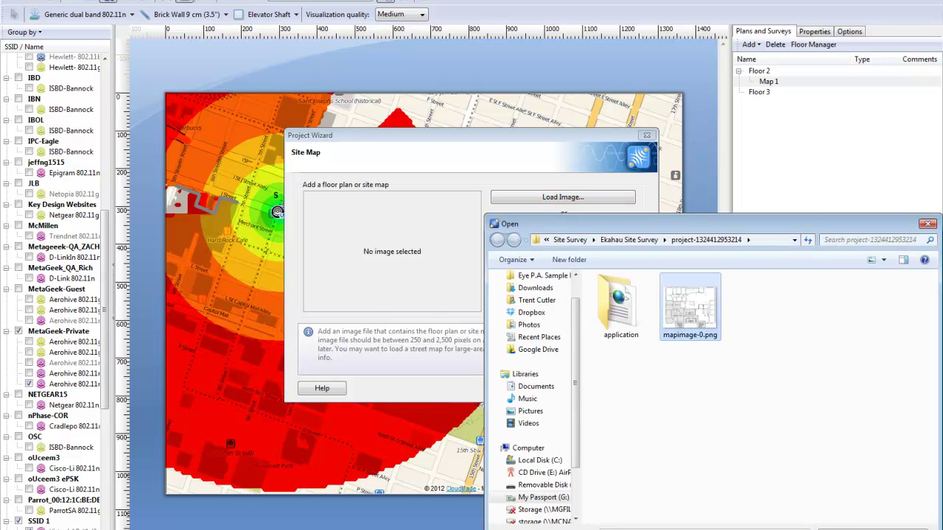
double_click(681, 328)
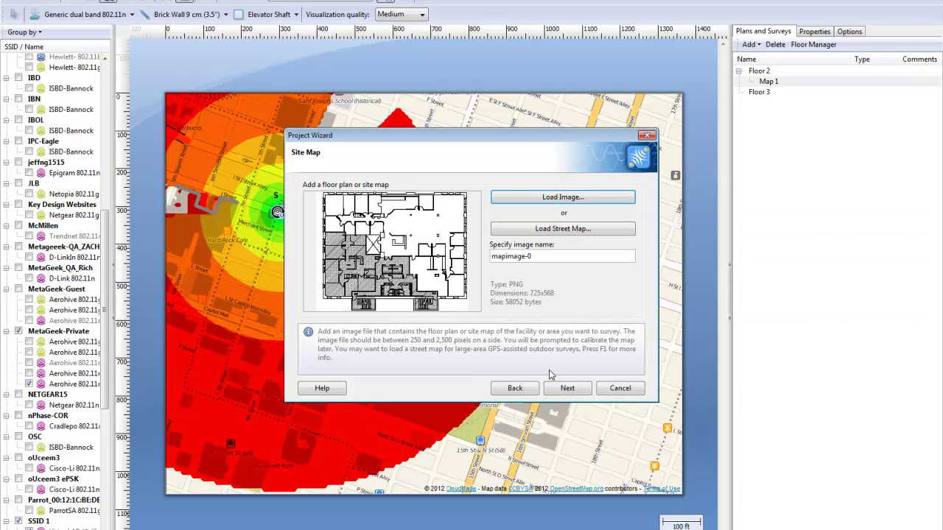
left_click(554, 391)
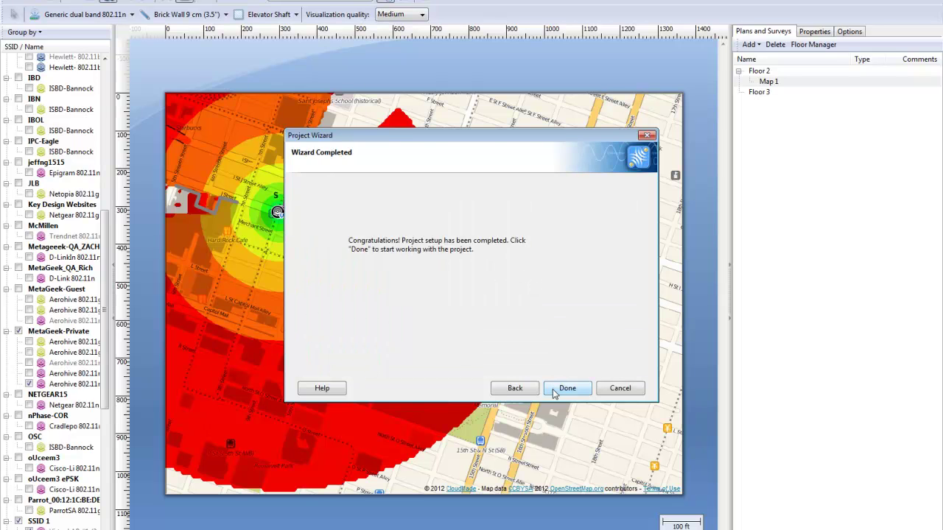
left_click(567, 388)
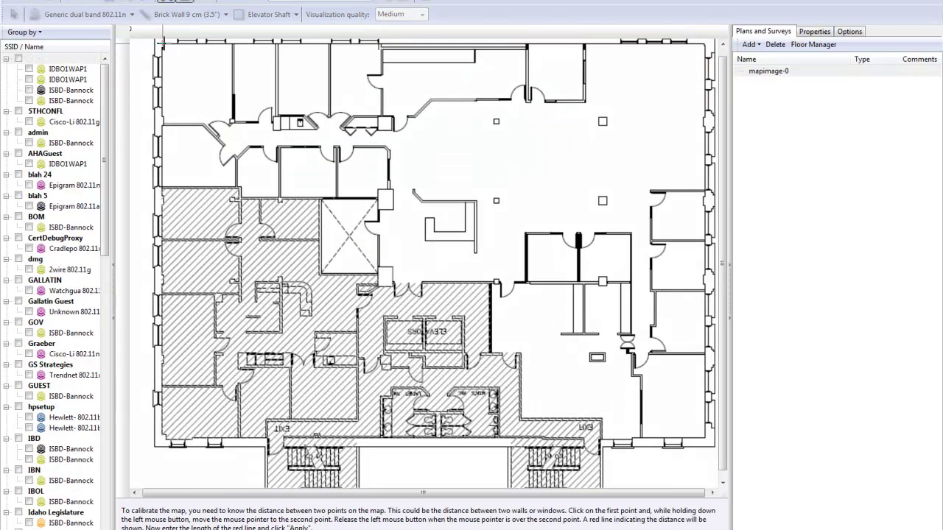
Calibrate the map scale with a 15 ft reference line along the top wall.
left_click_drag(163, 44, 230, 44)
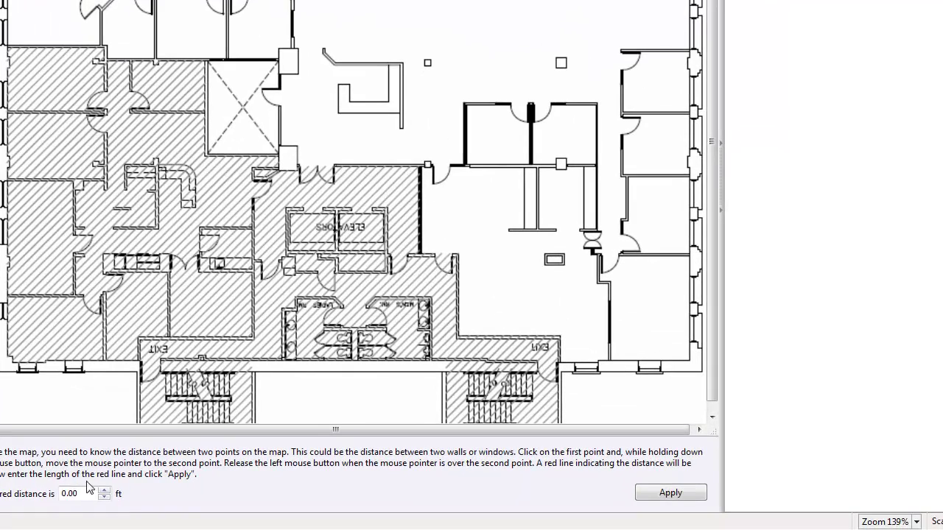
left_click(66, 494)
type("15")
left_click(642, 496)
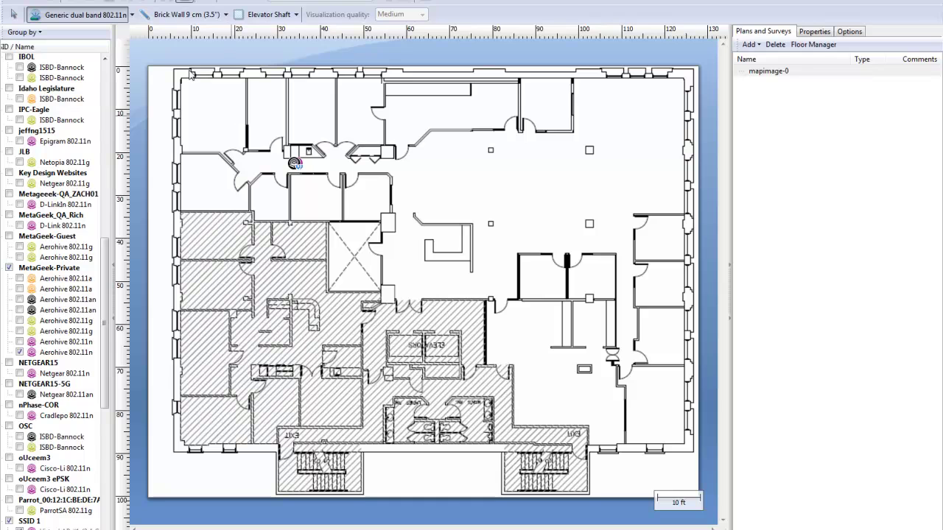
Trace the exterior walls around the whole plan as 9 cm Brick Wall.
left_click(185, 14)
left_click(180, 77)
left_click(684, 79)
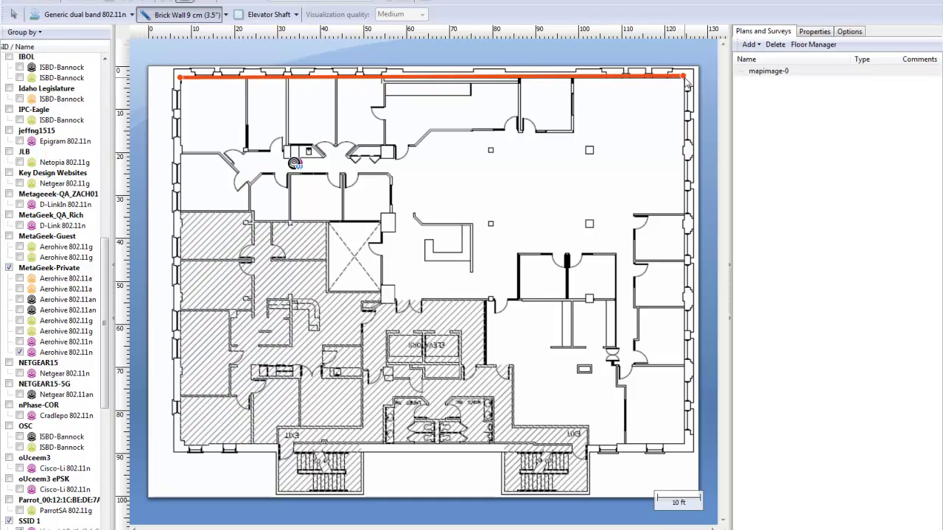
left_click(685, 80)
left_click(685, 447)
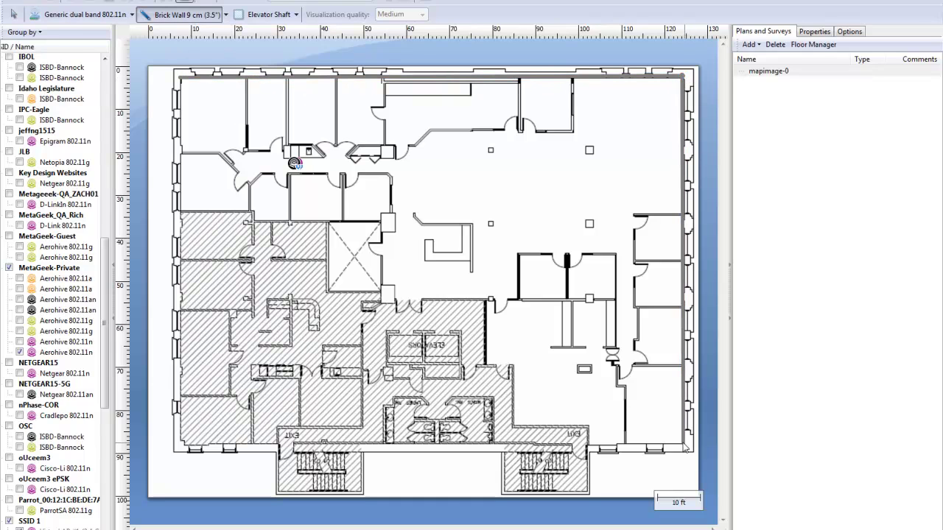
left_click(181, 445)
left_click(181, 77)
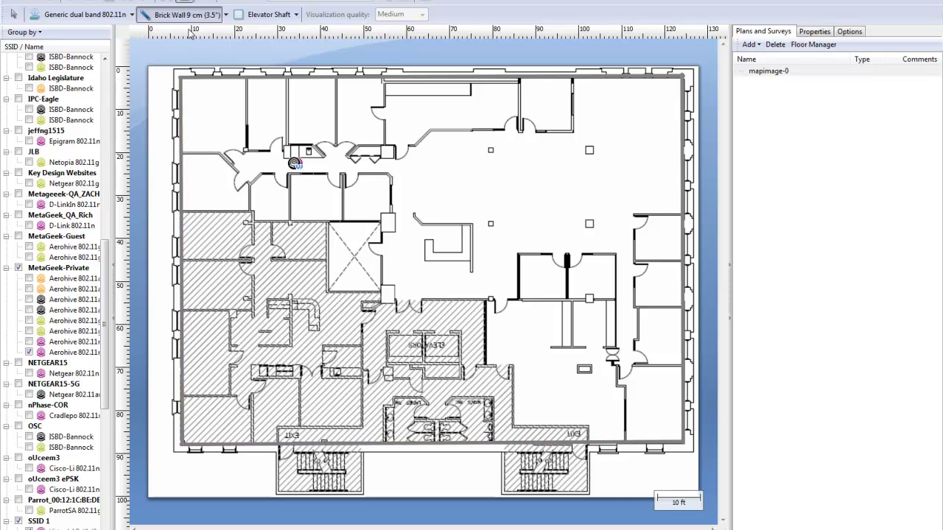
Draw Interior Dry Wall 2x1.3 cm walls around the upper-left rooms.
left_click(226, 14)
left_click(184, 47)
left_click(245, 77)
left_click(246, 152)
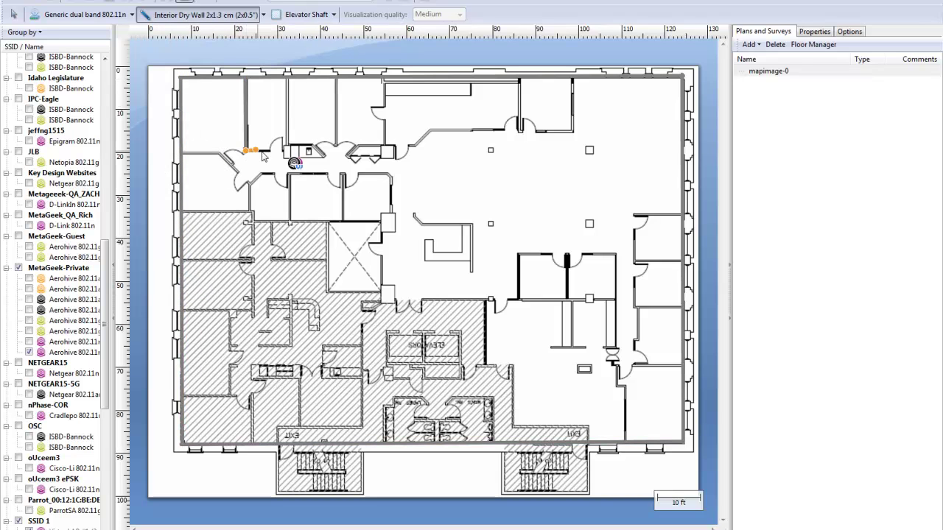
left_click(181, 153)
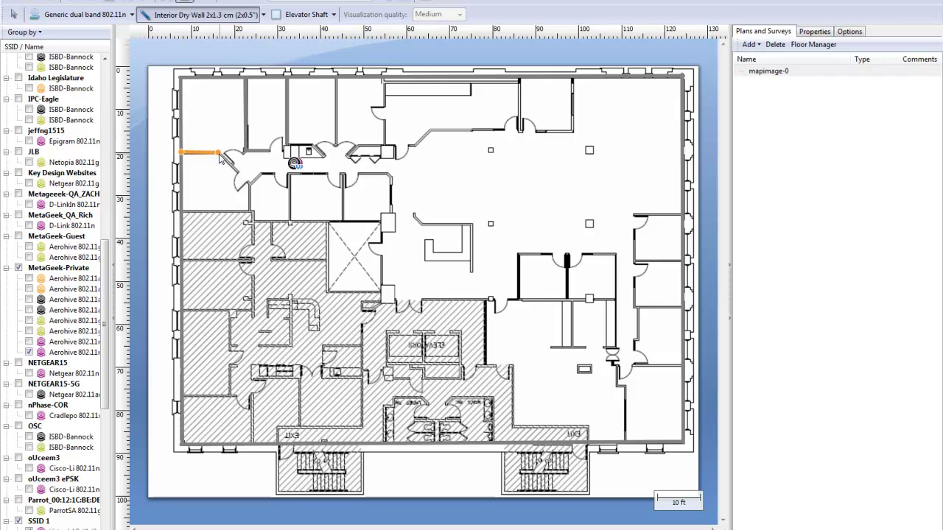
left_click(218, 153)
left_click(246, 181)
left_click(251, 213)
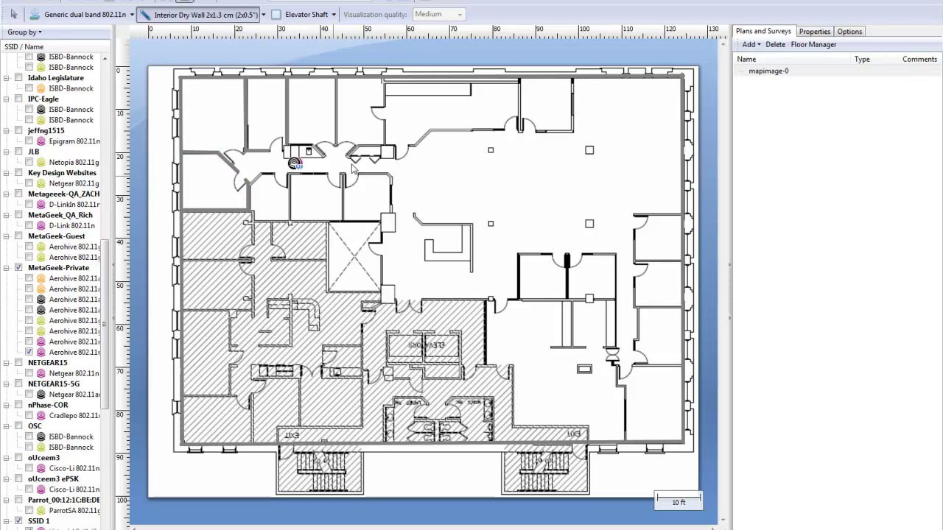
left_click(270, 171)
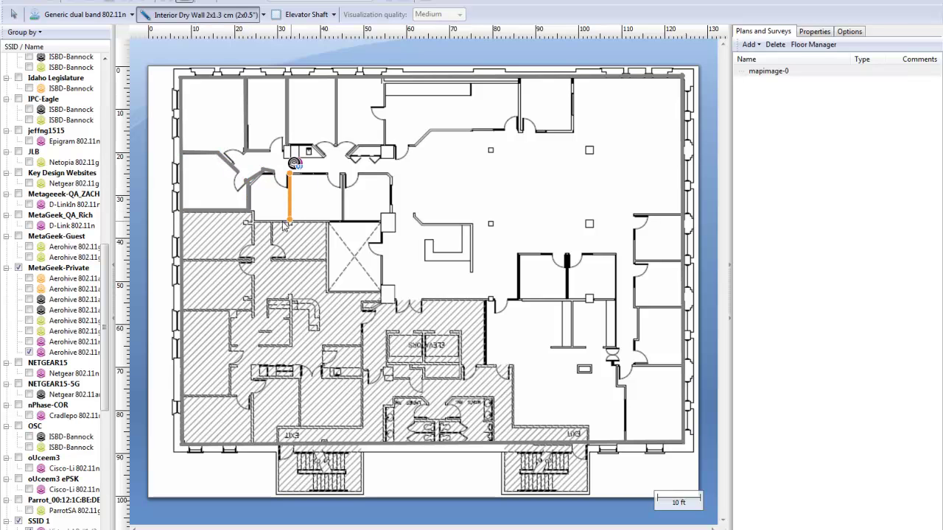
left_click(288, 219)
left_click(251, 219)
Continue the drywall around the next rooms along the top edge.
left_click(288, 173)
left_click(343, 173)
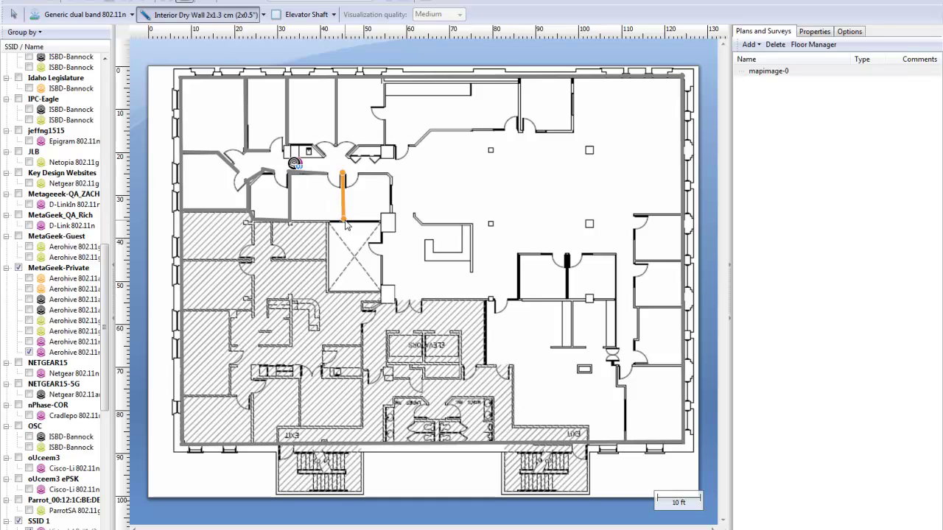
left_click(342, 220)
left_click(289, 219)
left_click(356, 173)
left_click(390, 173)
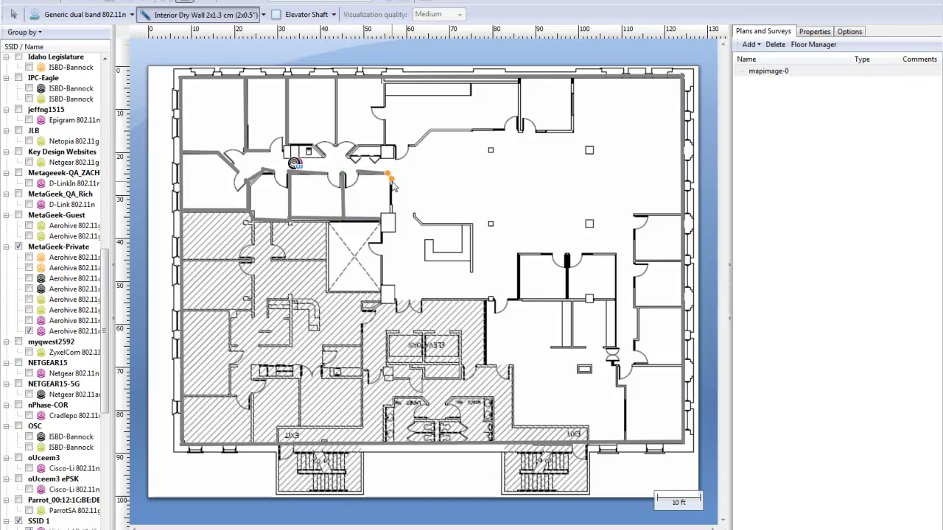
left_click(389, 216)
right_click(383, 224)
left_click(336, 79)
left_click(336, 147)
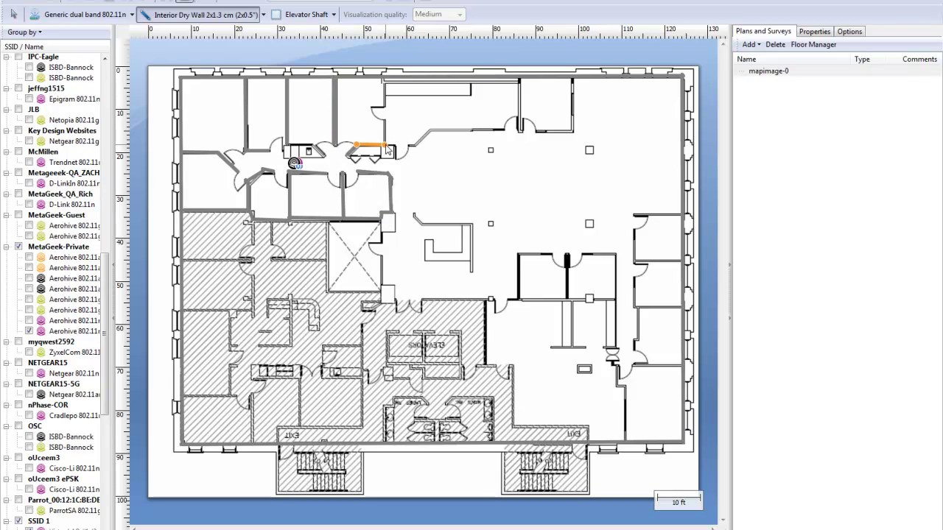
left_click(383, 150)
Finish the last wall chain and preview the Signal Level and Signal-to-Noise Ratio heatmaps.
left_click(383, 79)
right_click(384, 80)
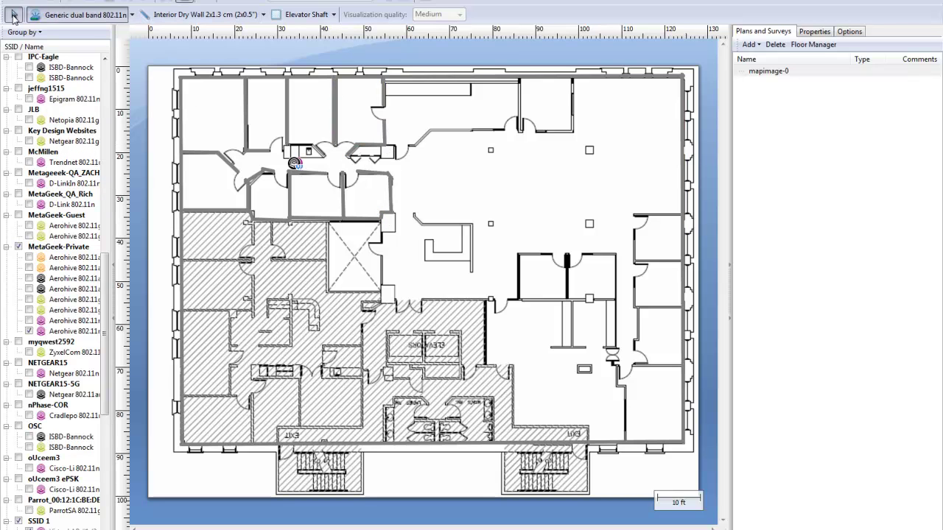
left_click(321, 2)
left_click(343, 30)
left_click(344, 3)
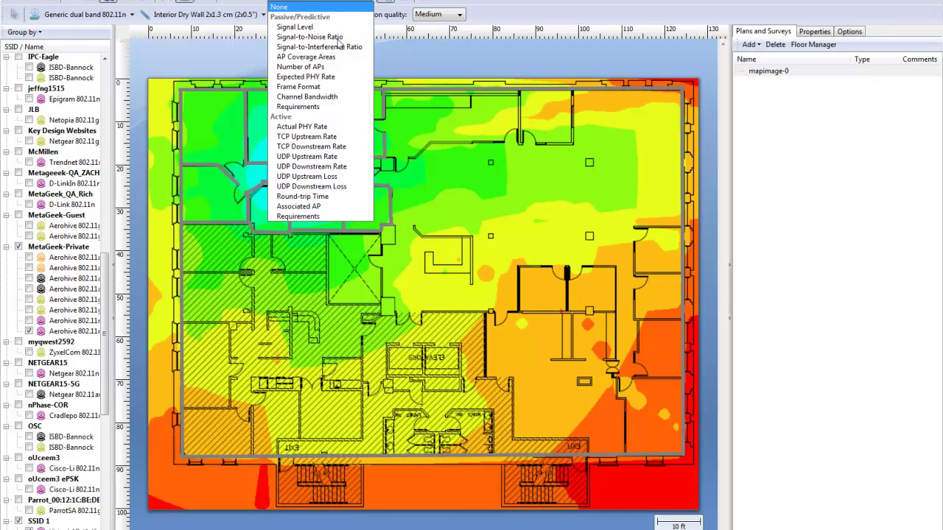
left_click(339, 37)
Show AP Coverage Areas, then return to the Signal Level heatmap in MetaGeek Office.
left_click(355, 1)
left_click(307, 57)
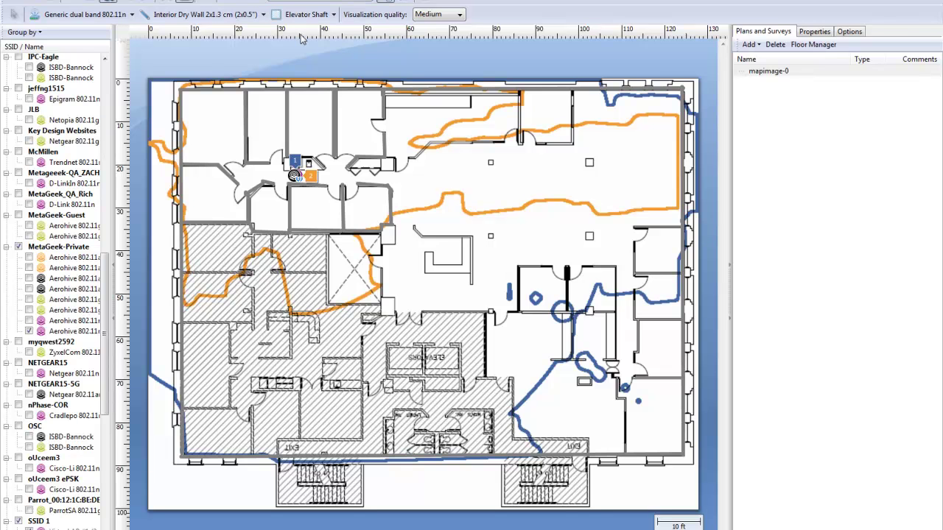
left_click(345, 2)
left_click(327, 74)
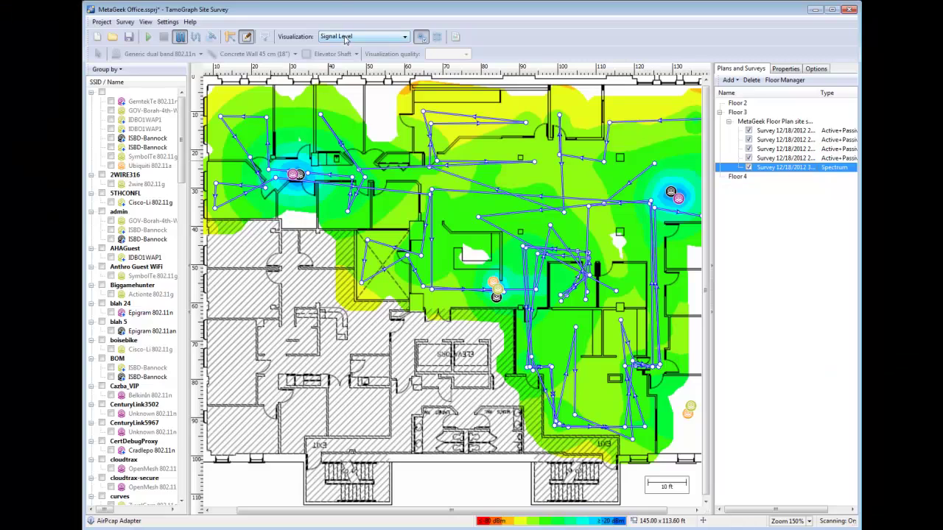
Cycle the heatmap through Actual PHY Rate and TCP Downstream Rate, ending on Round-trip Time.
left_click(347, 36)
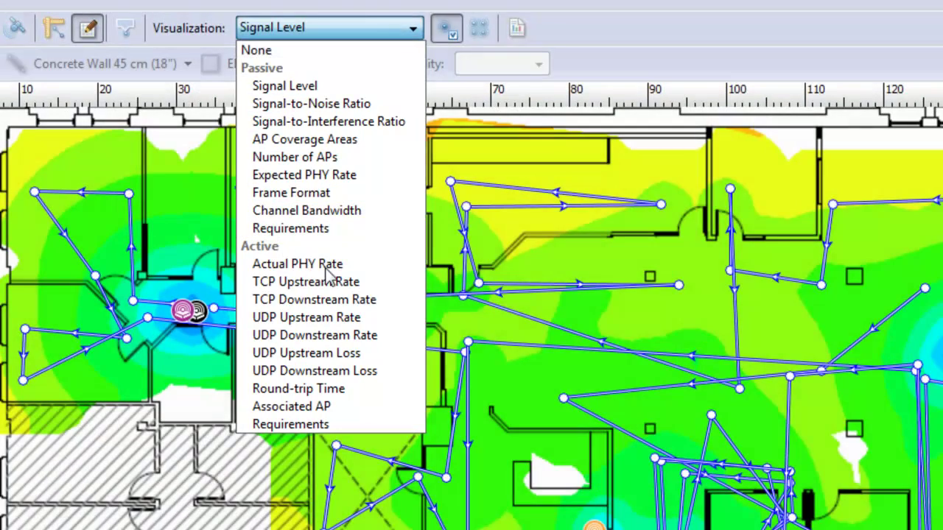
left_click(358, 270)
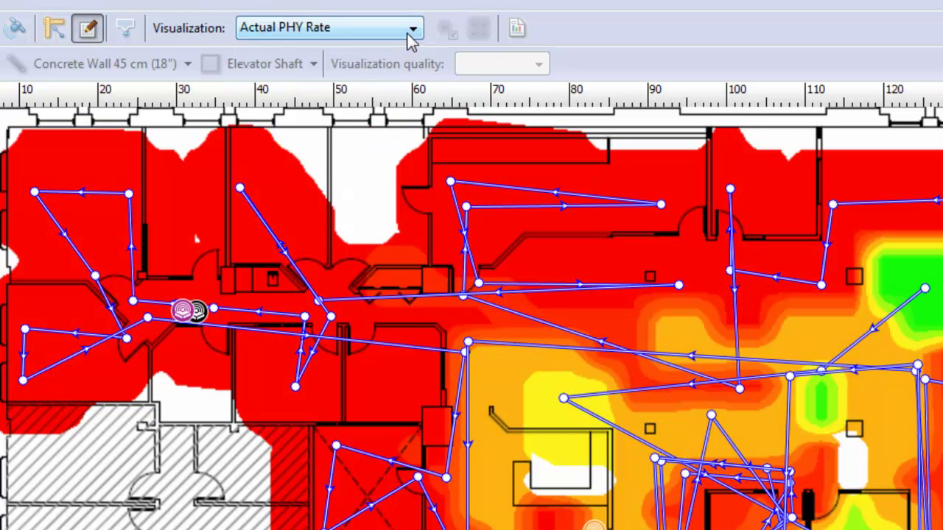
left_click(411, 30)
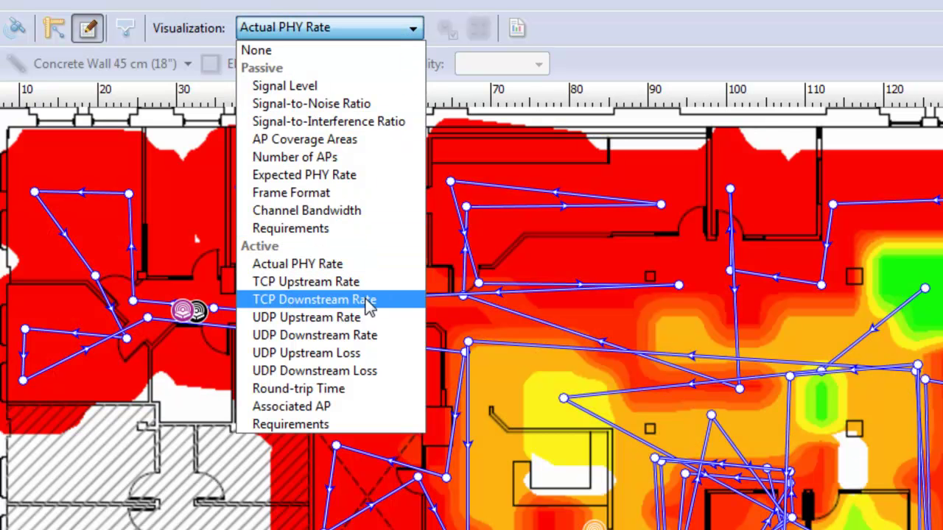
left_click(368, 300)
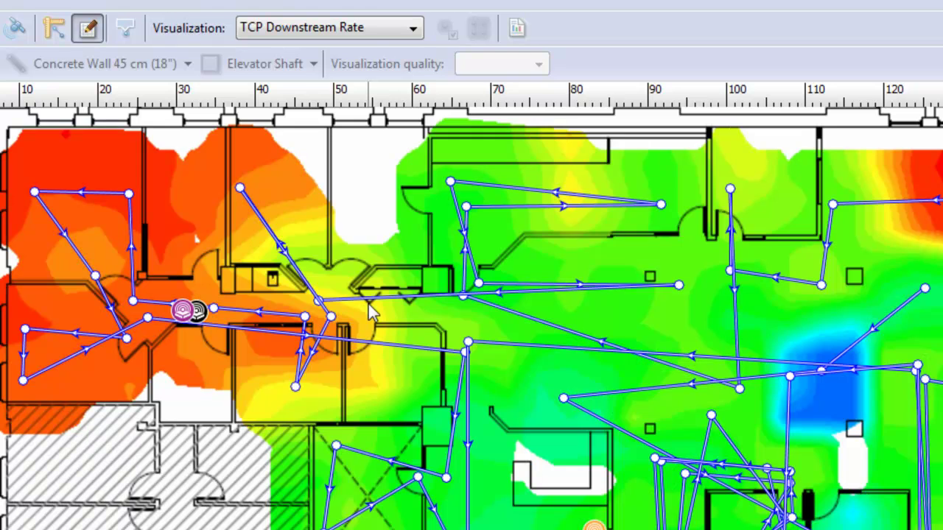
left_click(369, 35)
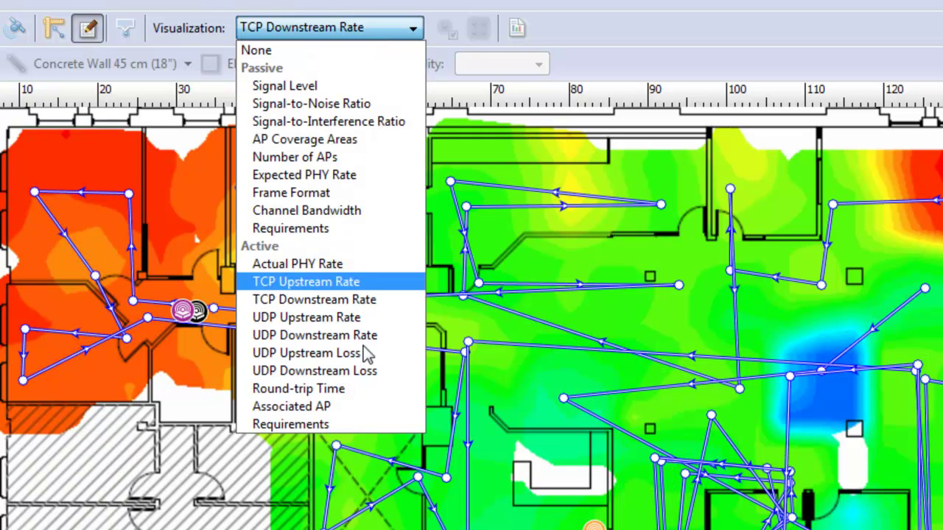
left_click(353, 389)
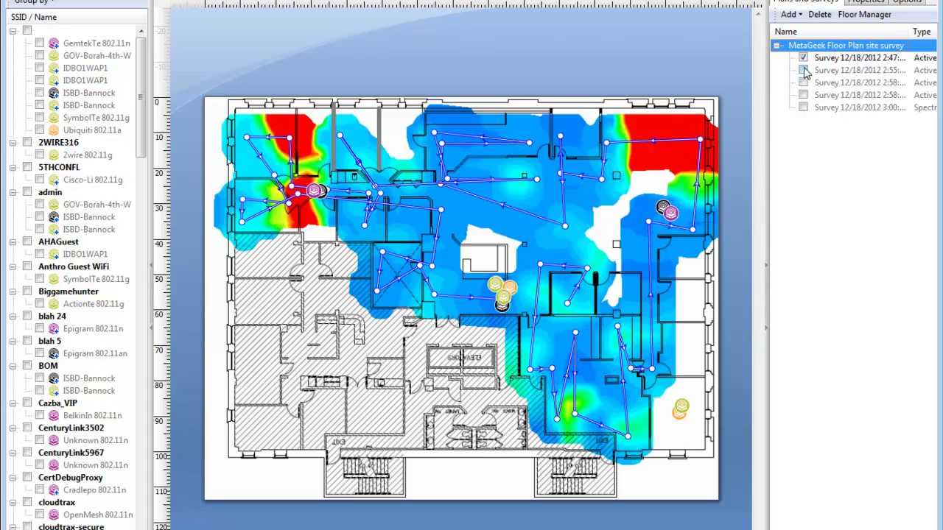
Add the second to fourth surveys to the heatmap, then untick every survey.
left_click(803, 70)
left_click(803, 83)
left_click(803, 95)
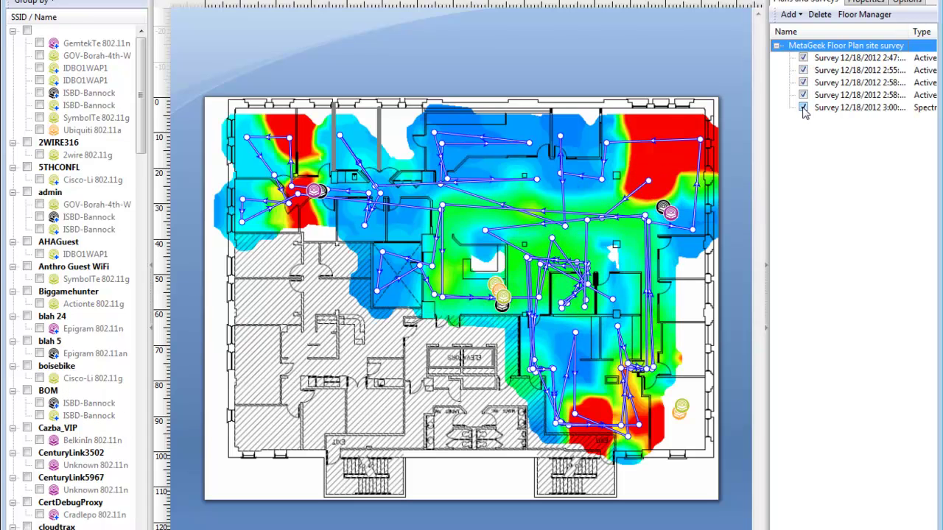
left_click(803, 108)
left_click(803, 95)
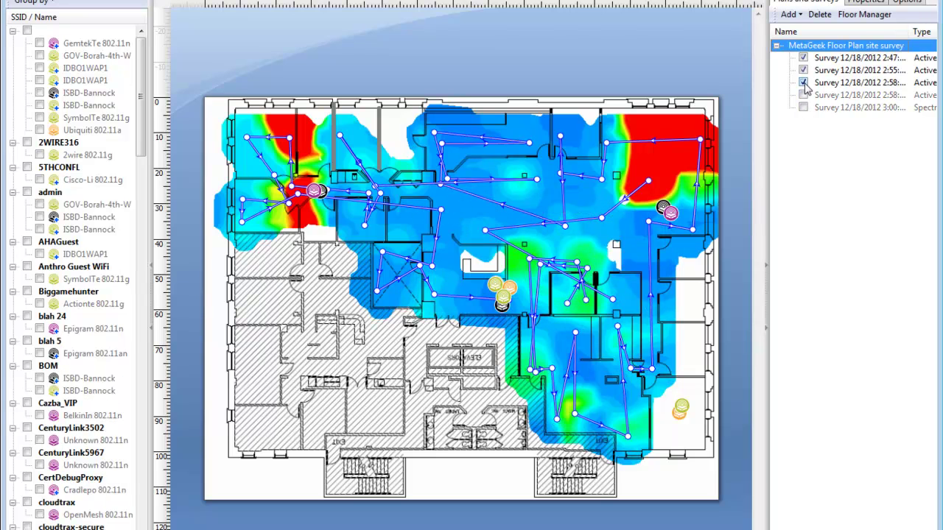
left_click(803, 82)
left_click(803, 70)
left_click(803, 57)
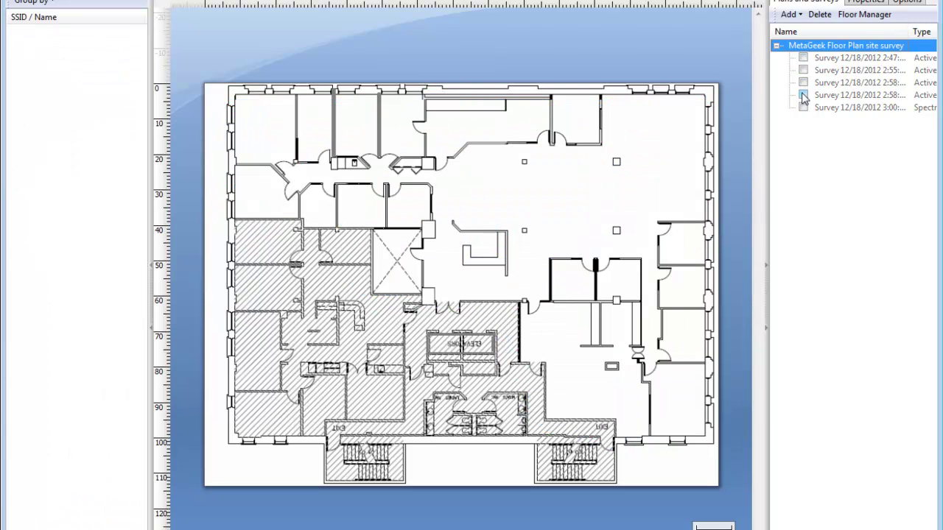
Re-check all five surveys, starting with Spectrum, to merge them into one heatmap.
left_click(803, 107)
left_click(803, 95)
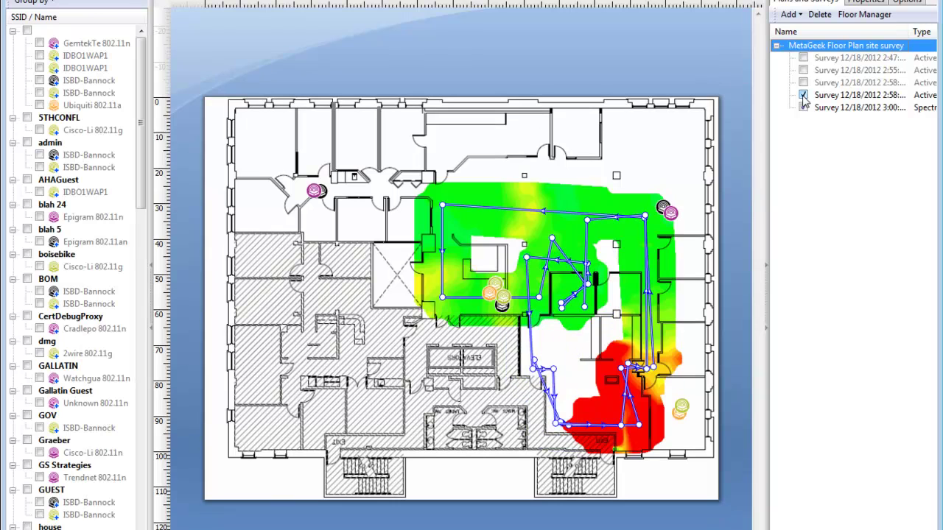
left_click(803, 82)
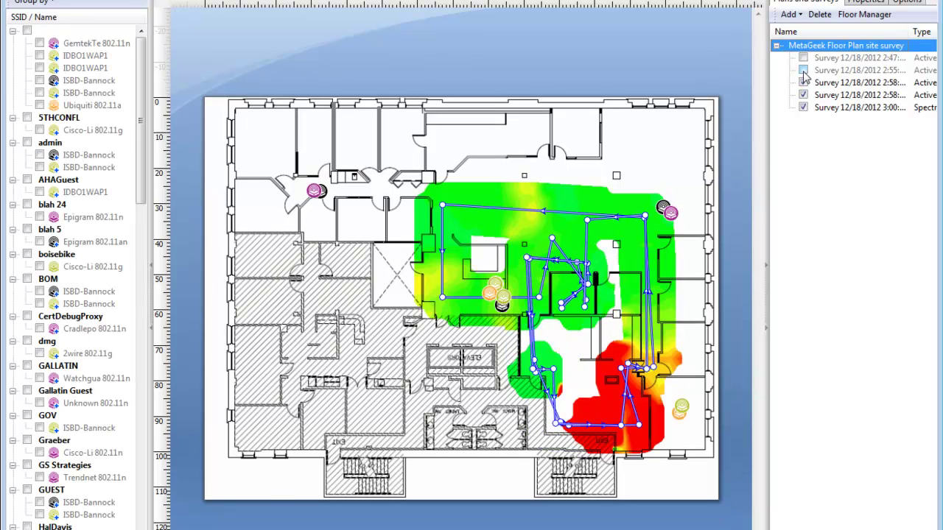
left_click(803, 70)
left_click(803, 58)
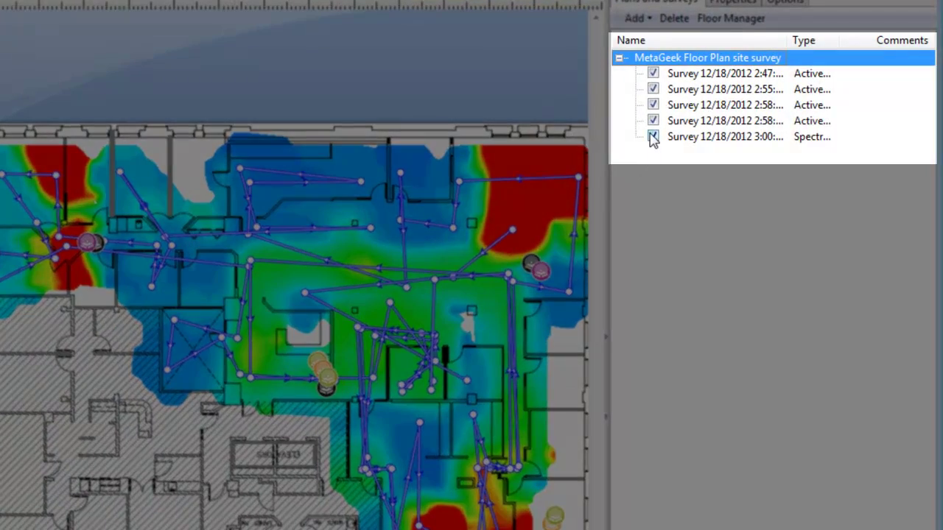
Widen the Type column so Active+Passive and Spectrum show in full.
left_click(652, 137)
left_click_drag(838, 42, 898, 40)
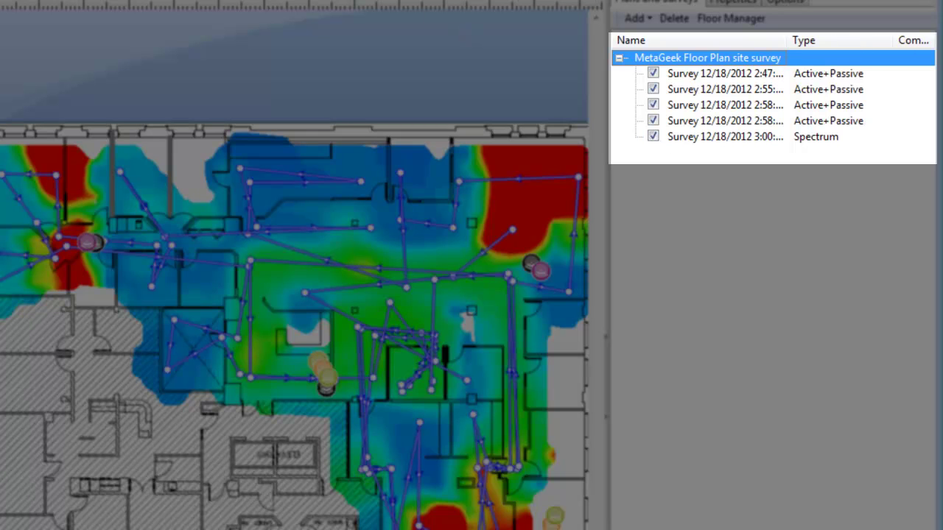
left_click(276, 3)
Switch the heatmap from Signal Level to Signal-to-Noise Ratio and hide Virtual Objects from the View menu.
left_click(278, 6)
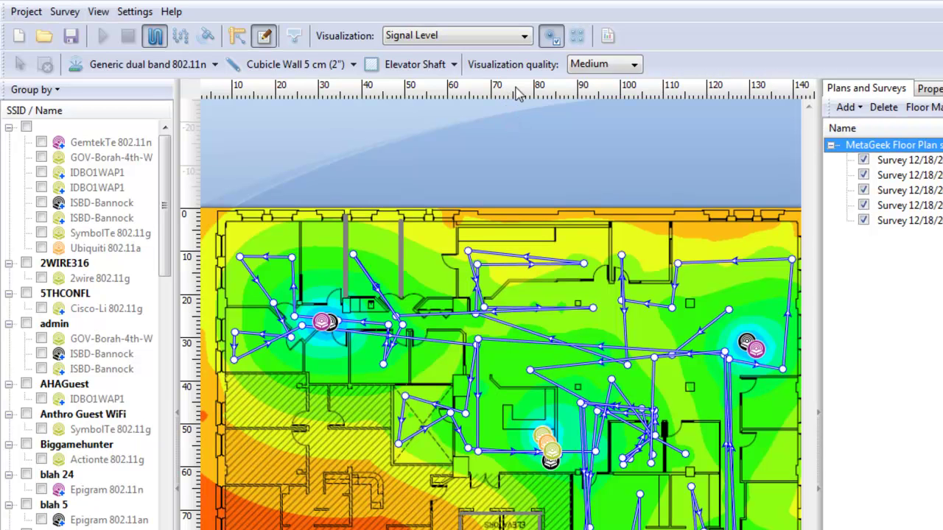
left_click(526, 37)
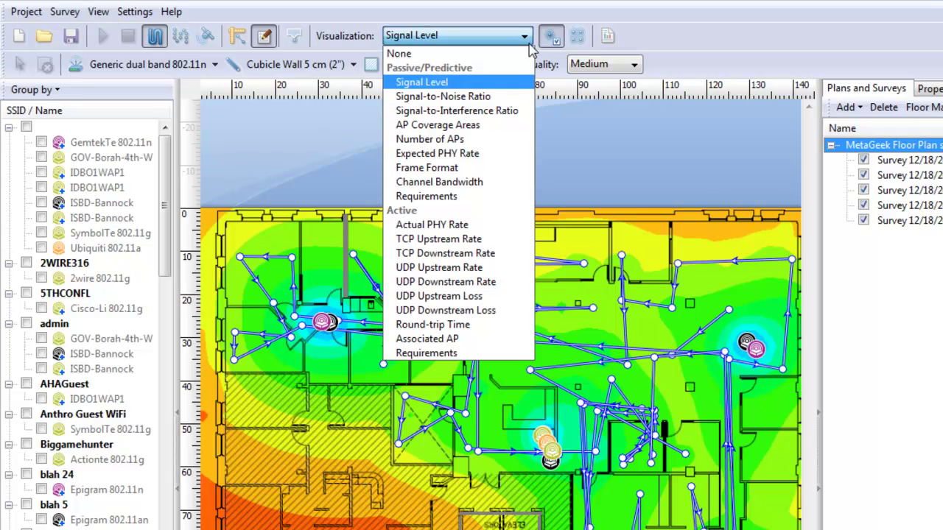
left_click(509, 98)
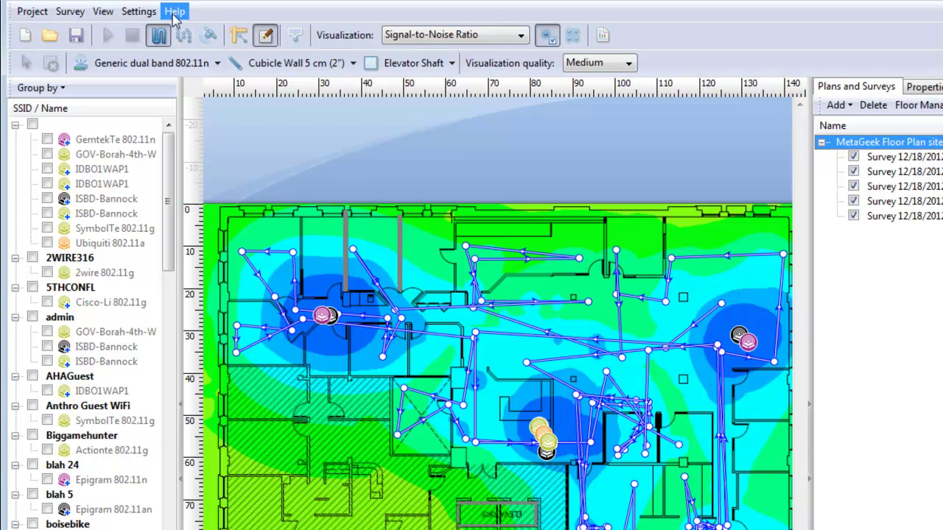
left_click(114, 15)
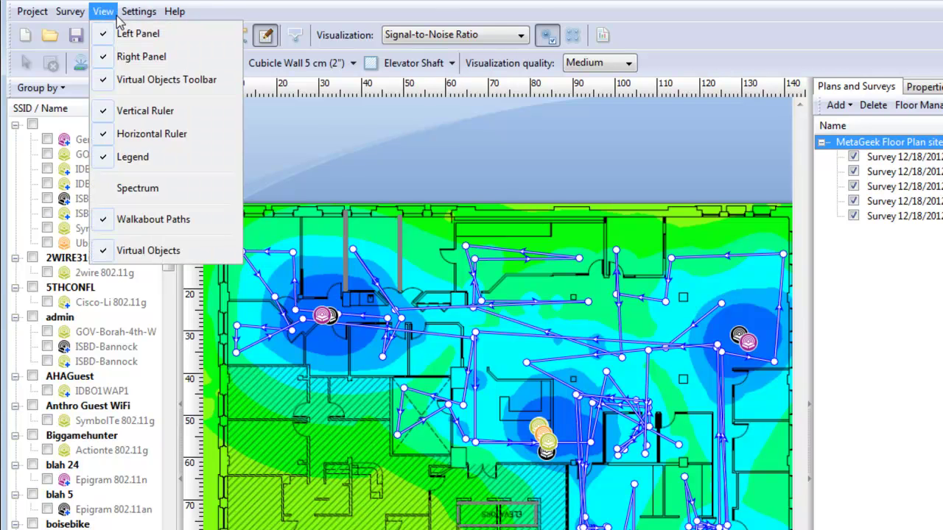
left_click(153, 250)
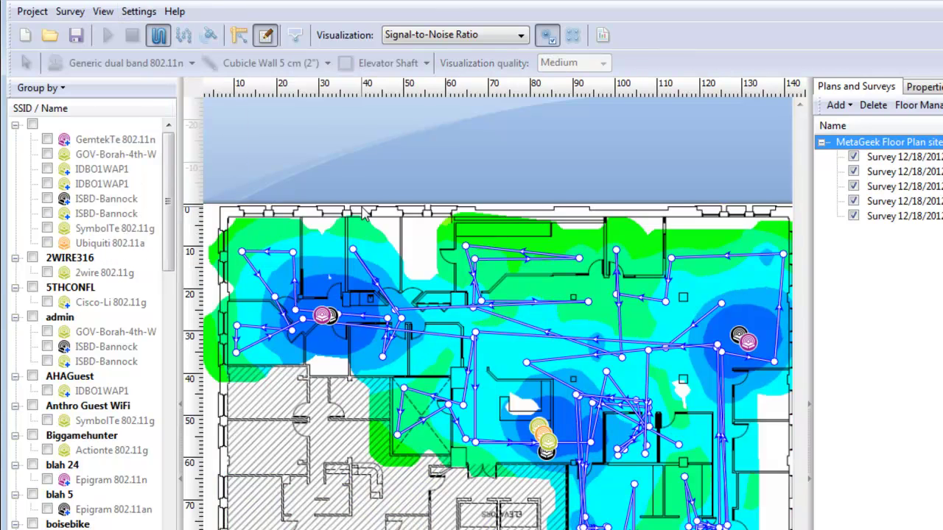
Set the heatmap to Signal-to-Interference Ratio.
left_click(519, 38)
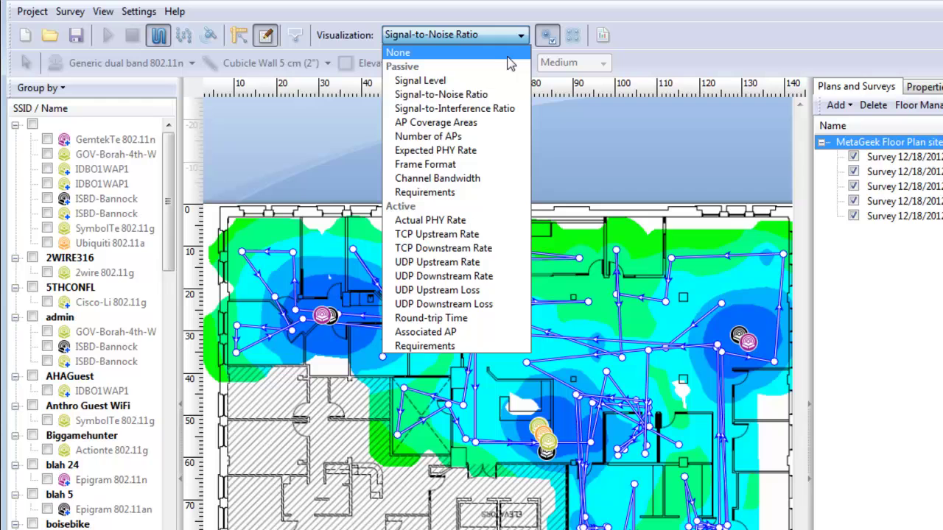
left_click(493, 109)
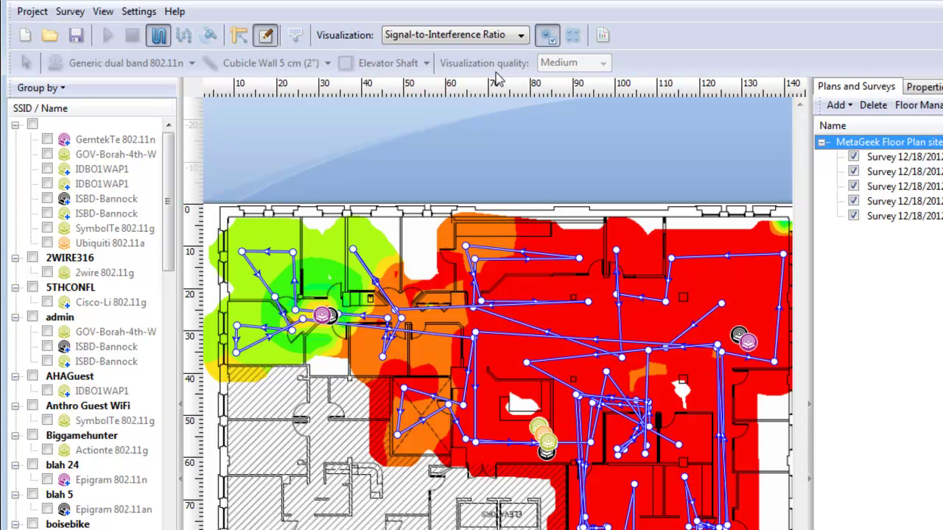
left_click(498, 37)
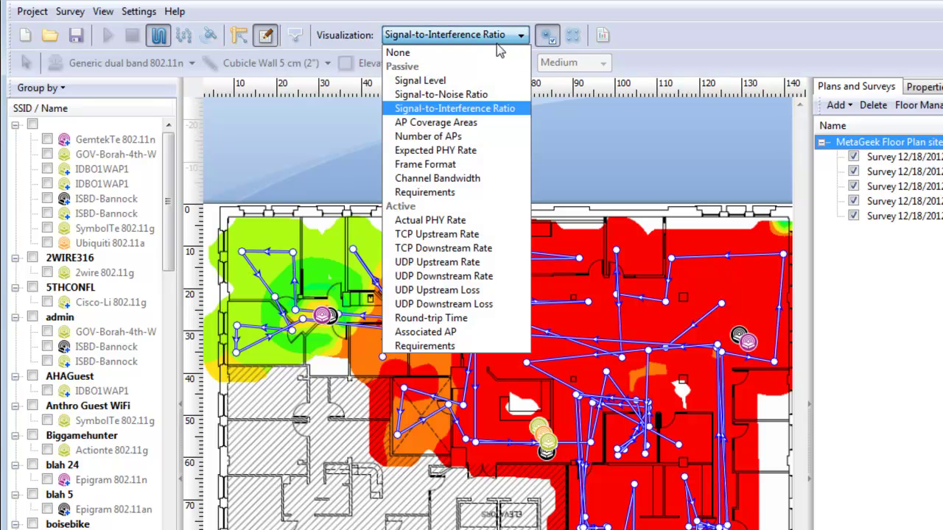
Show AP Coverage Areas with MetaGeek-Guest and MetaGeek-Private unticked, keeping only two Aerohive 802.11a/an radios.
left_click(481, 122)
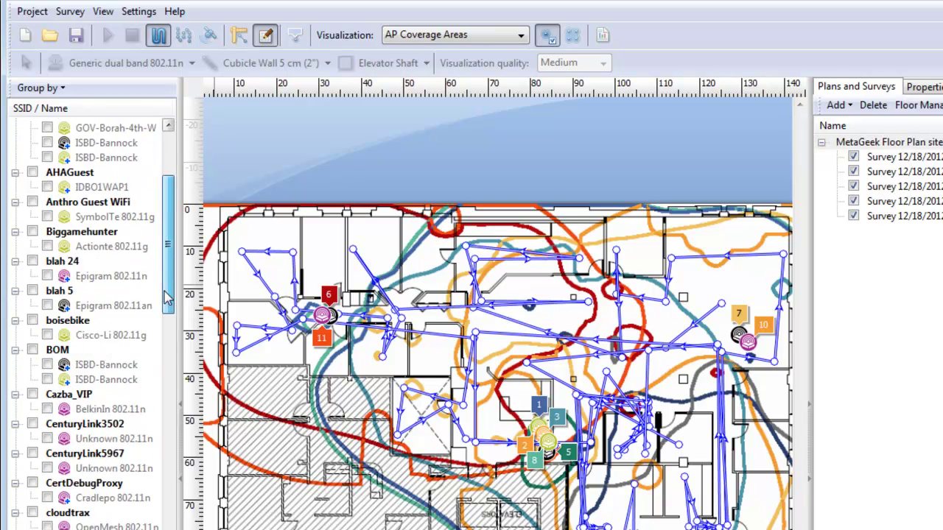
left_click_drag(168, 298, 169, 479)
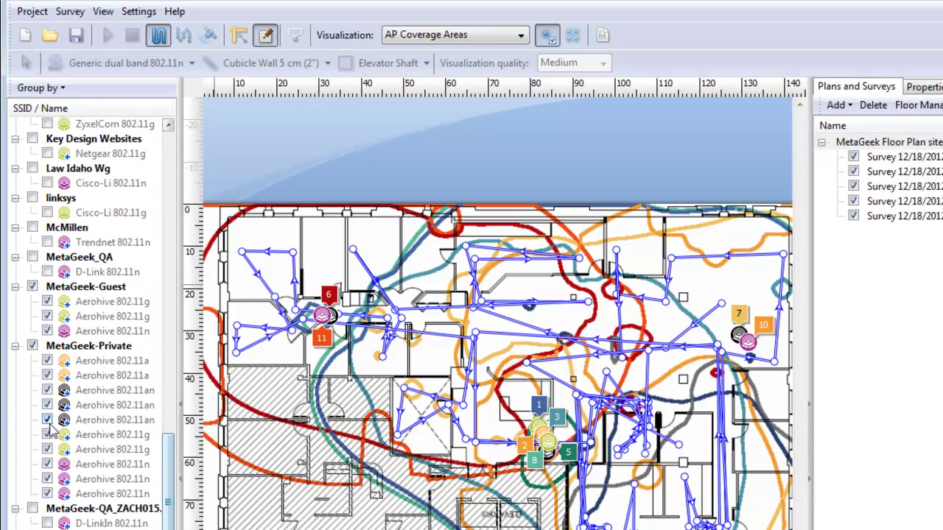
left_click(33, 346)
left_click(47, 360)
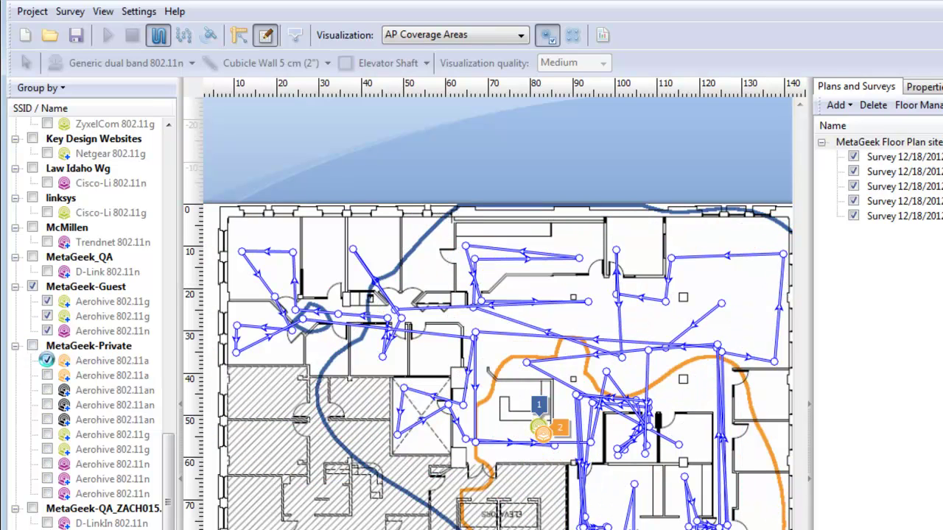
left_click(33, 287)
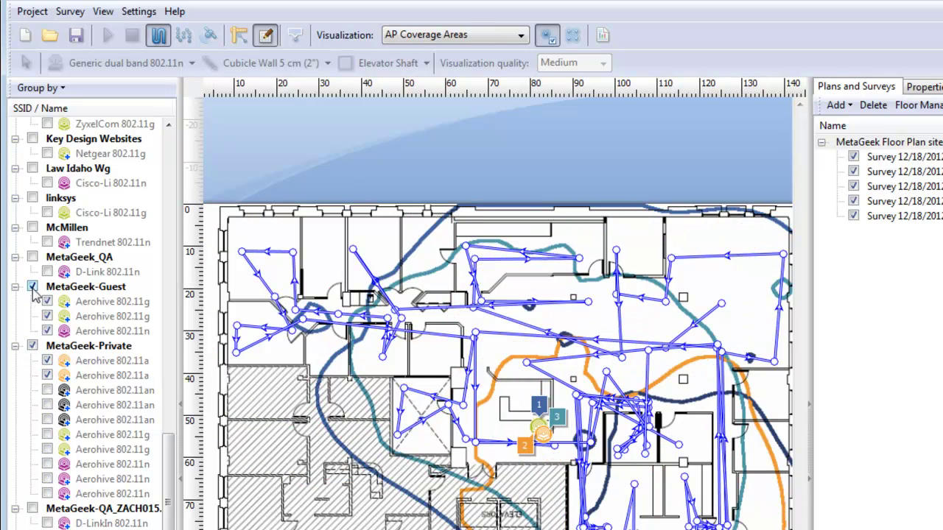
left_click(47, 406)
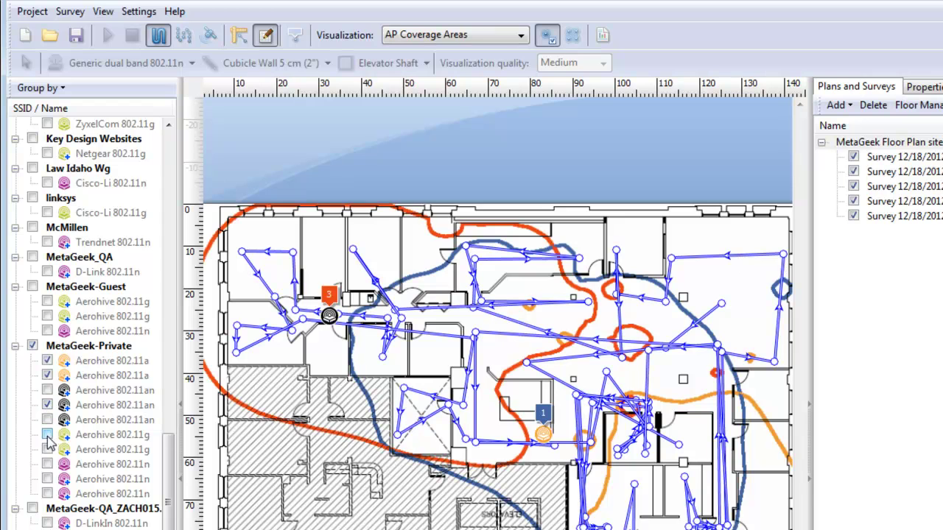
Add three more Aerohive access points to the coverage map.
left_click(47, 465)
left_click(47, 479)
left_click(47, 494)
scroll(49, 497, "down", 1)
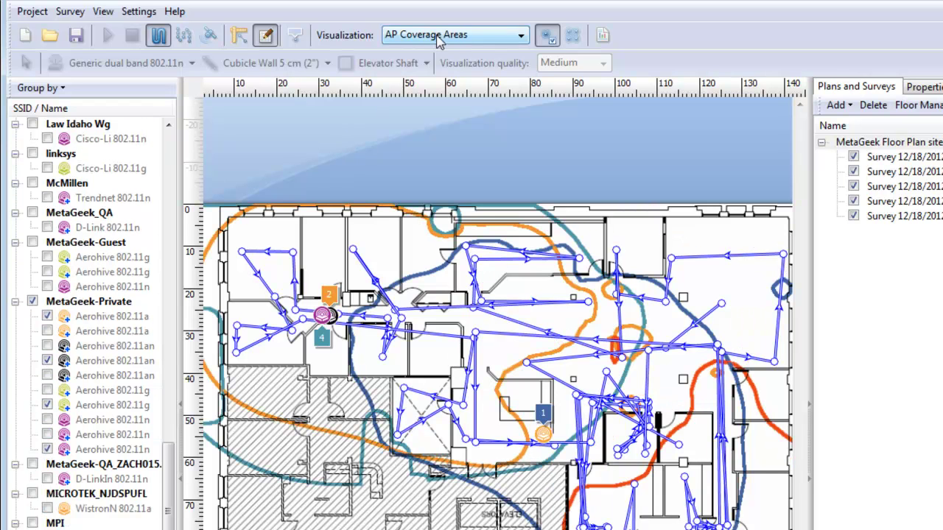
Exclude the Spectrum survey and step through the Actual PHY Rate, TCP Downstream Rate and Round-trip Time heatmaps.
left_click(451, 34)
left_click(428, 221)
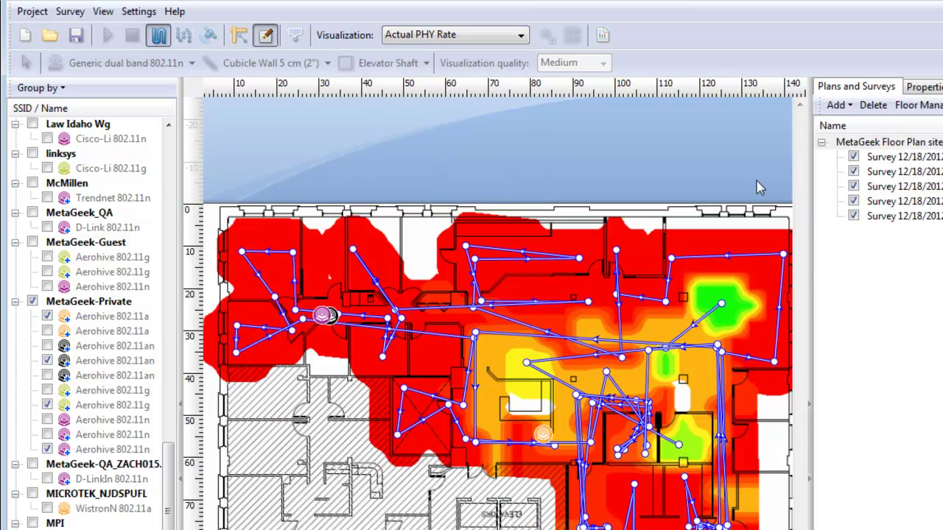
left_click(853, 216)
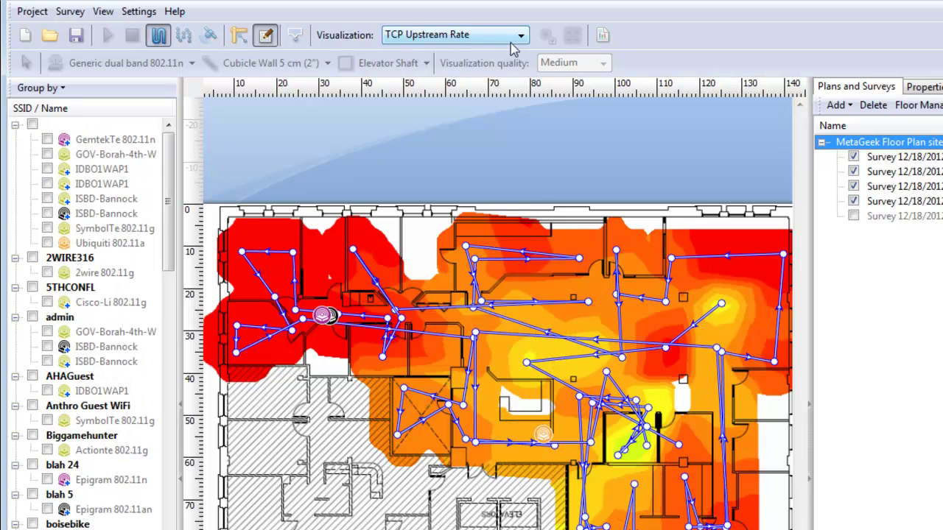
left_click(515, 35)
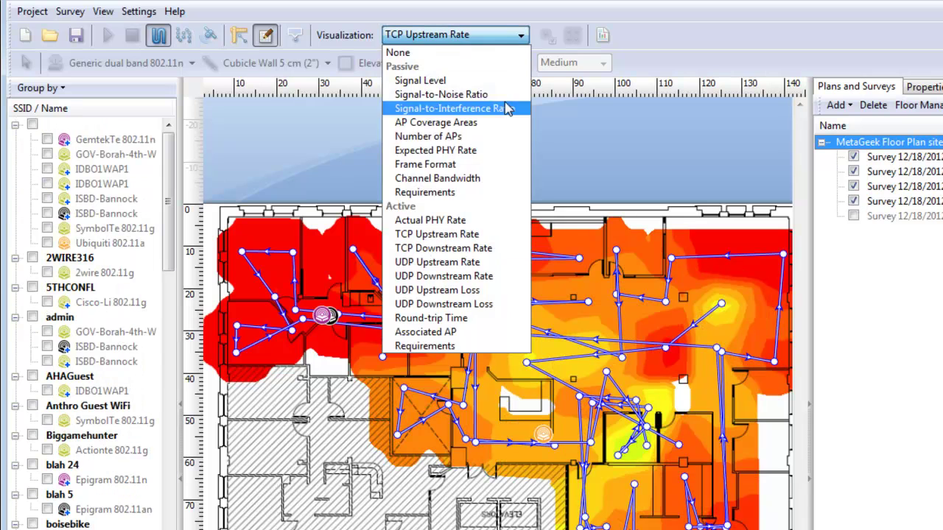
left_click(492, 248)
left_click(508, 35)
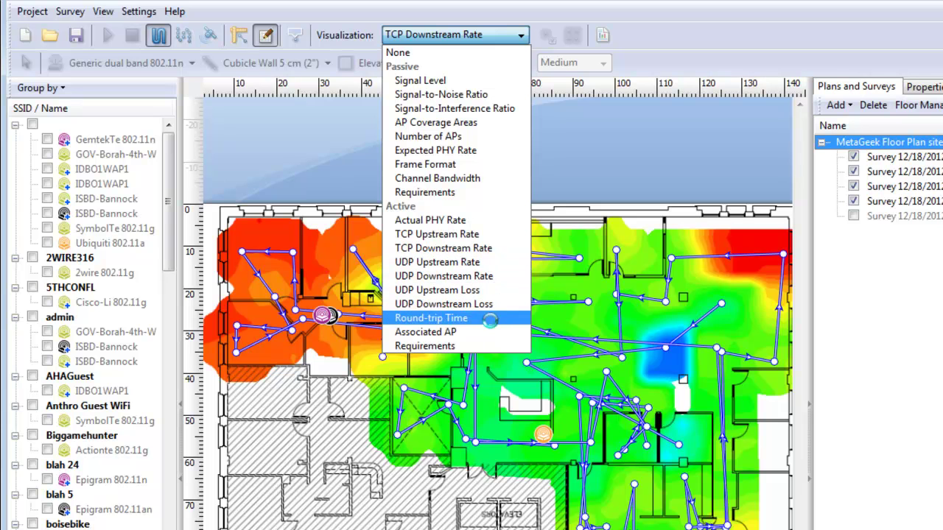
left_click(442, 318)
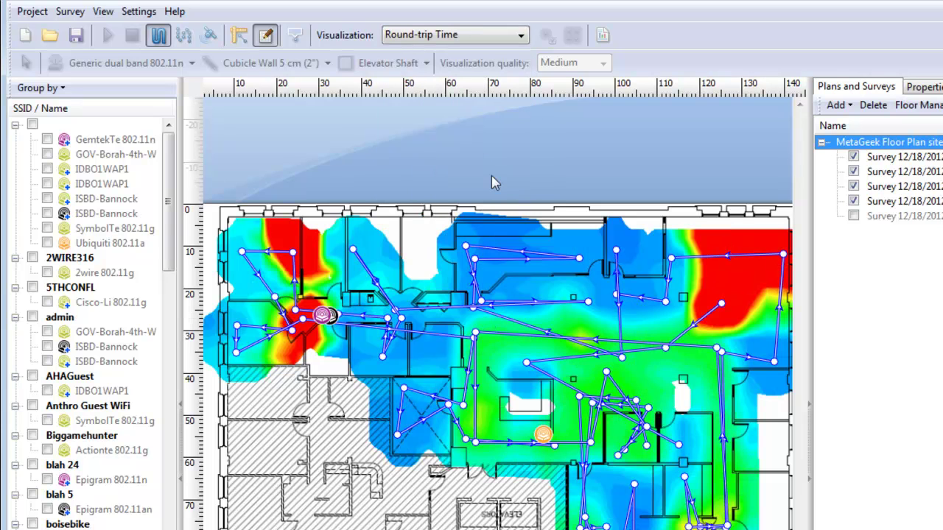
left_click(521, 36)
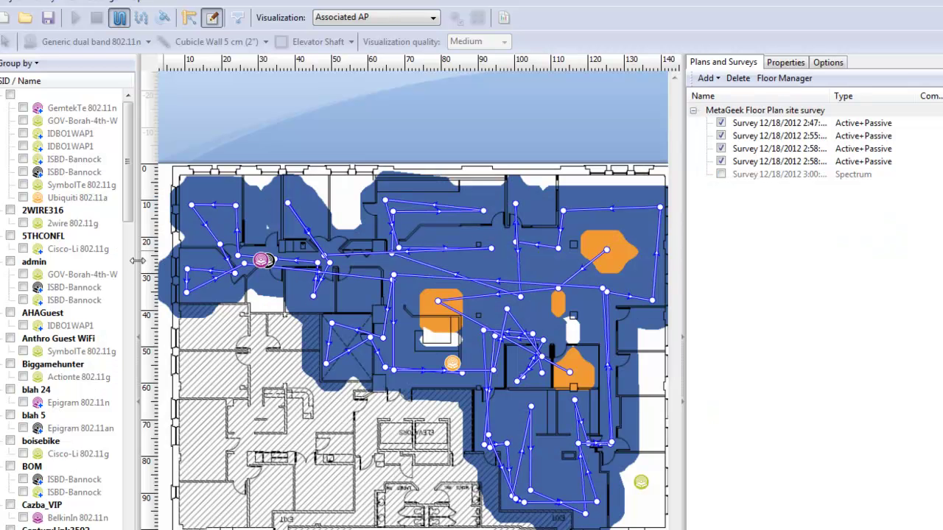
Widen the network list, hide the survey list and map only the MSN network's BOI-AP-01.
left_click_drag(139, 265, 504, 267)
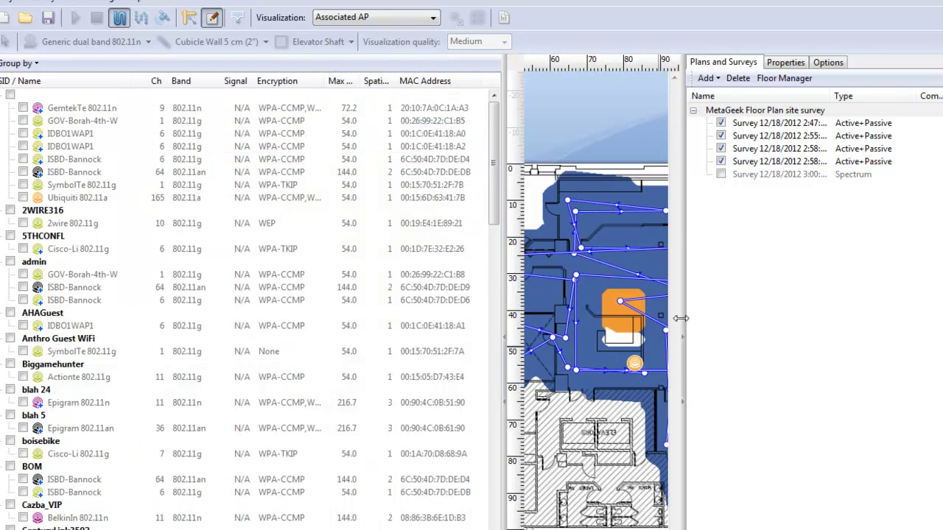
left_click(684, 346)
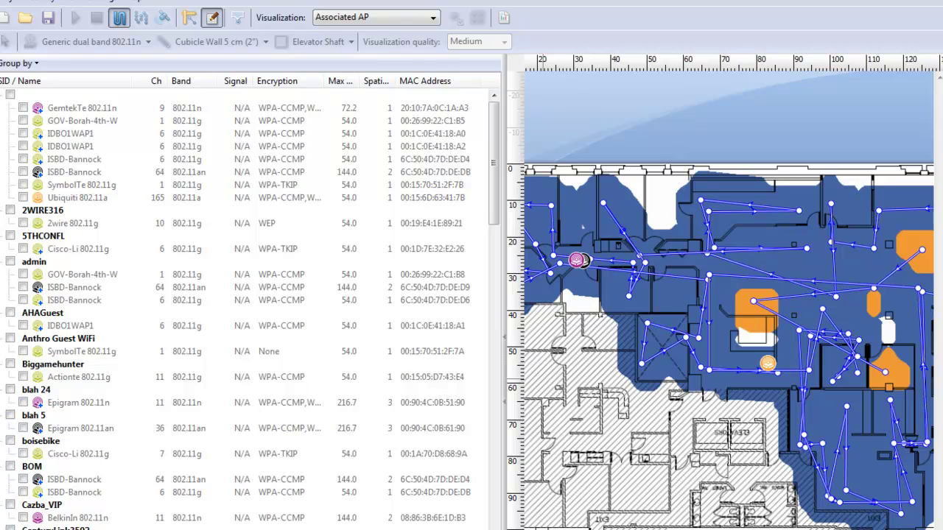
left_click_drag(494, 212, 487, 501)
left_click(11, 176)
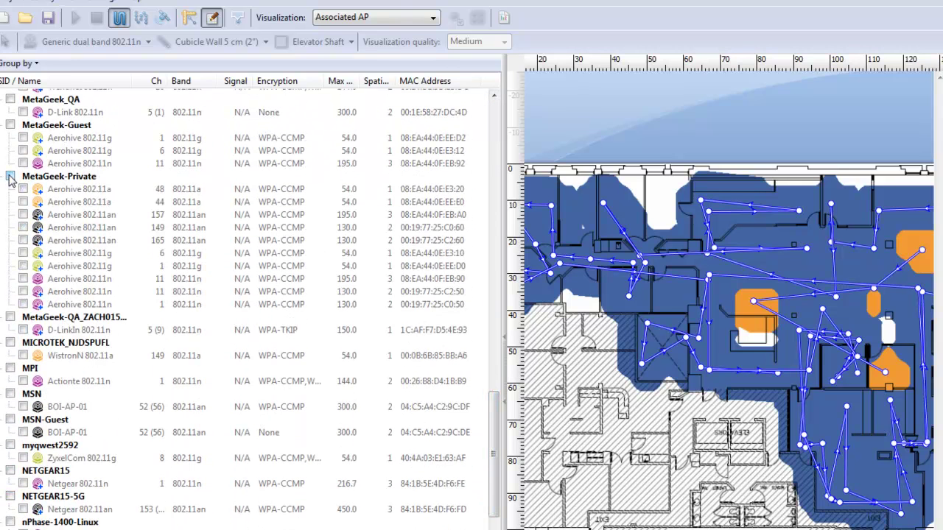
left_click(23, 406)
Switch to Signal Level and preview the NETGEAR15 and NETGEAR15-5G Netgear heatmaps.
left_click(345, 21)
left_click(345, 53)
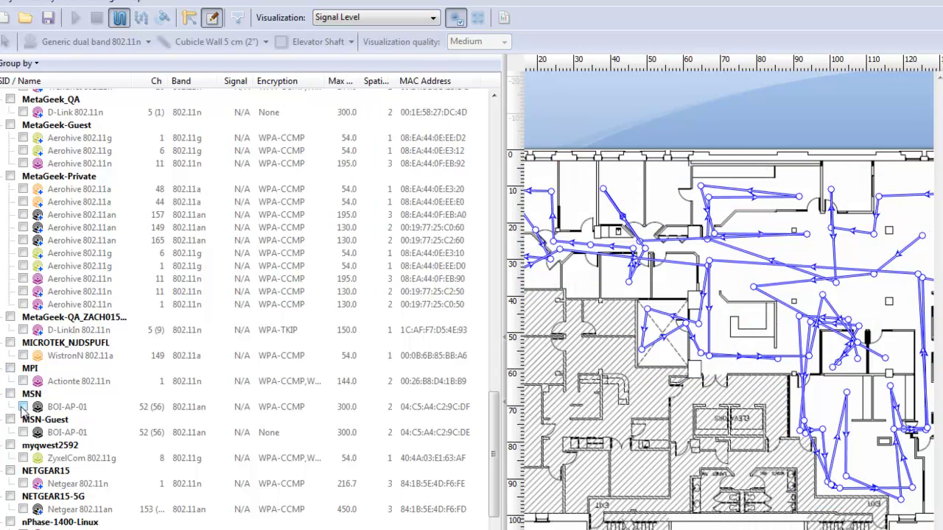
left_click(22, 483)
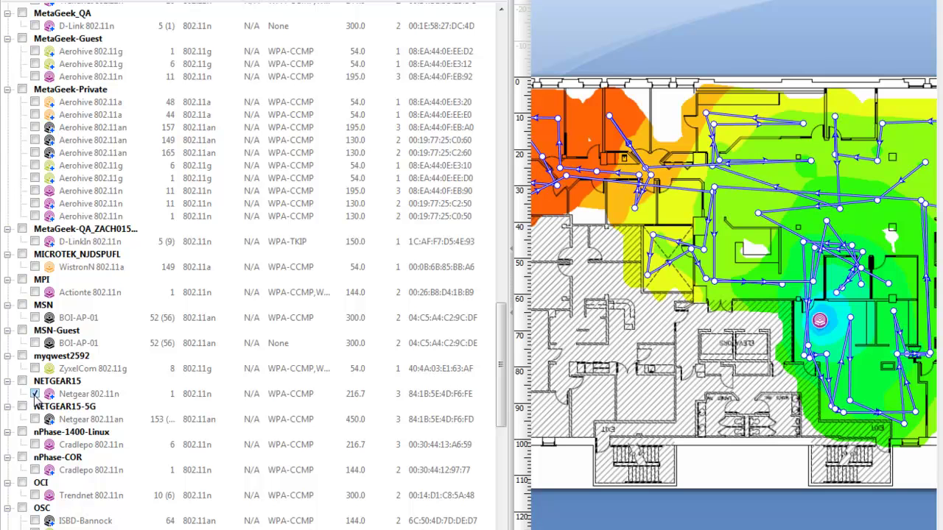
left_click(35, 395)
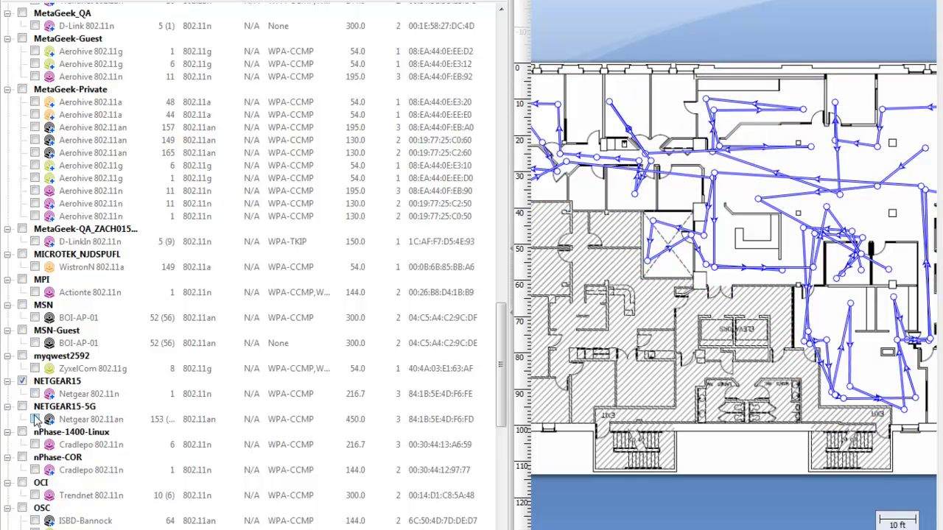
left_click(35, 420)
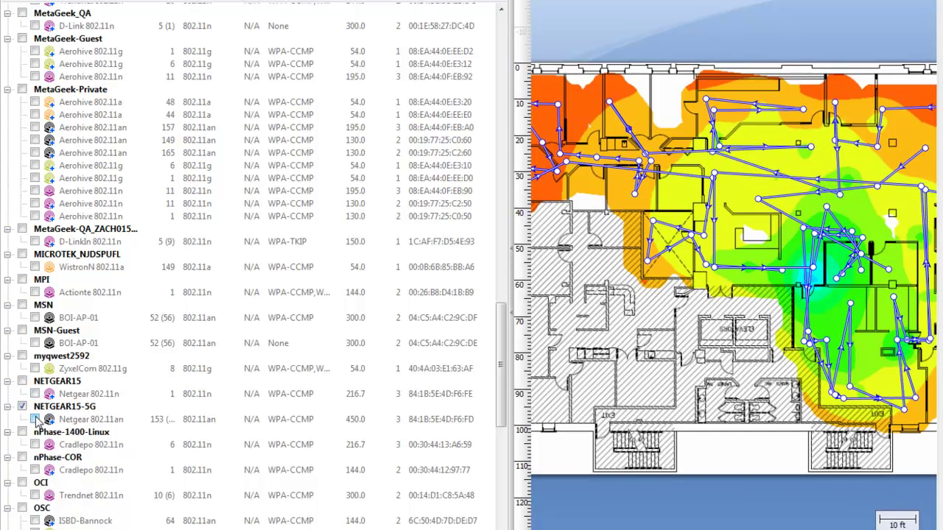
left_click(35, 420)
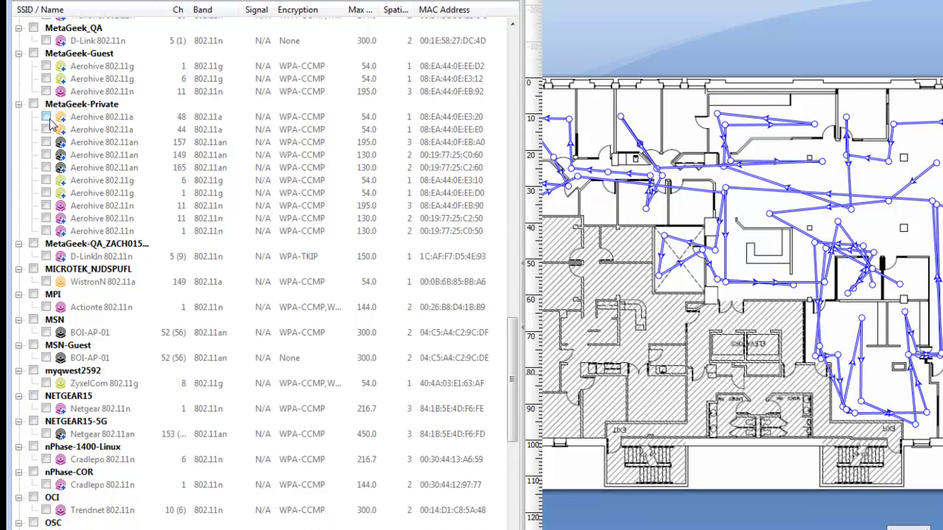
Re-include every MetaGeek-Private access point and show the TCP Upstream Rate heatmap.
left_click(33, 104)
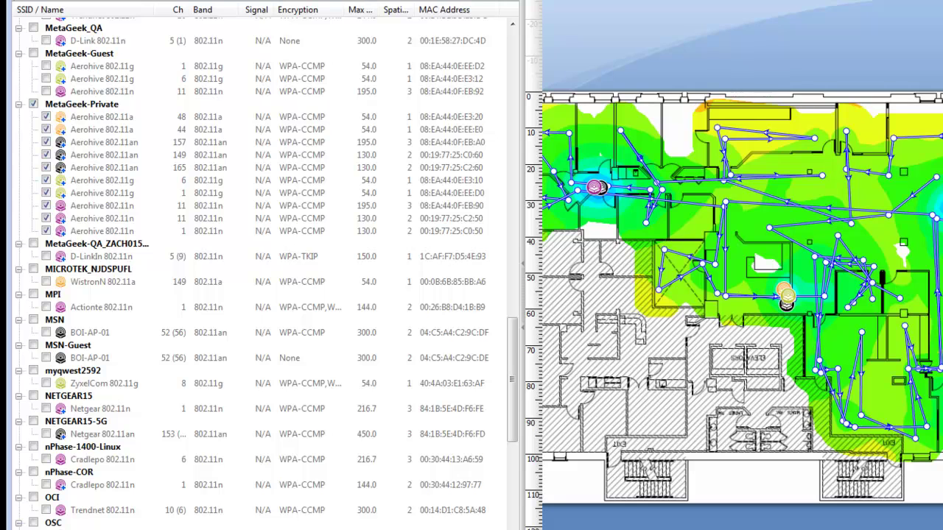
left_click(357, 4)
left_click(396, 120)
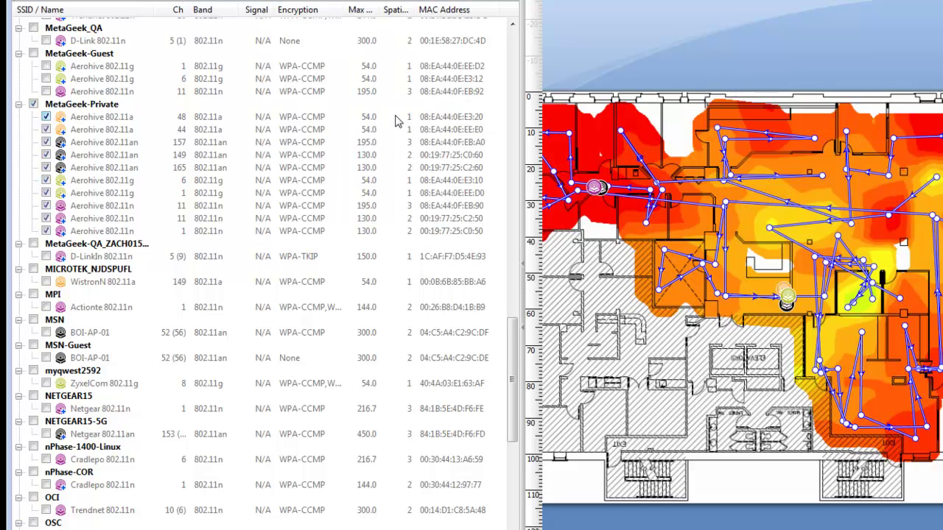
left_click(421, 11)
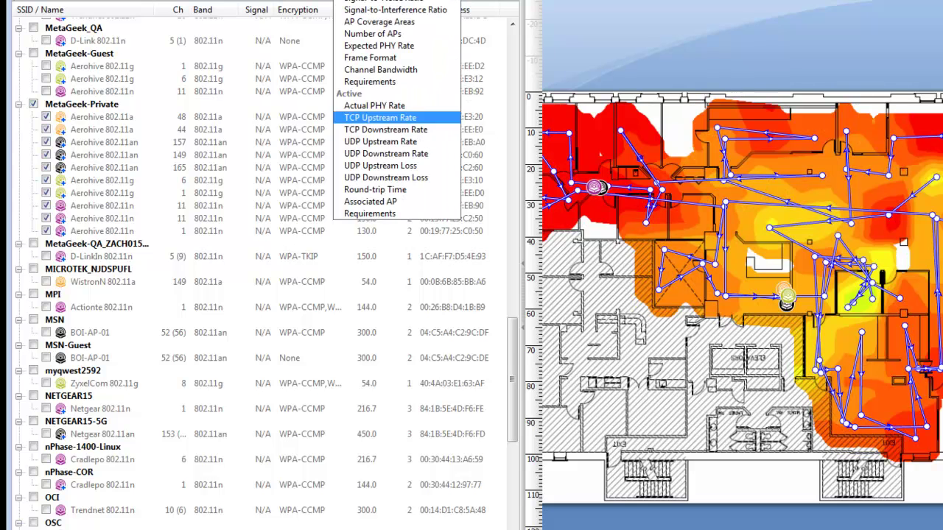
Map TCP Downstream Rate and load the spectrum for several survey points, including point #11.
left_click(402, 129)
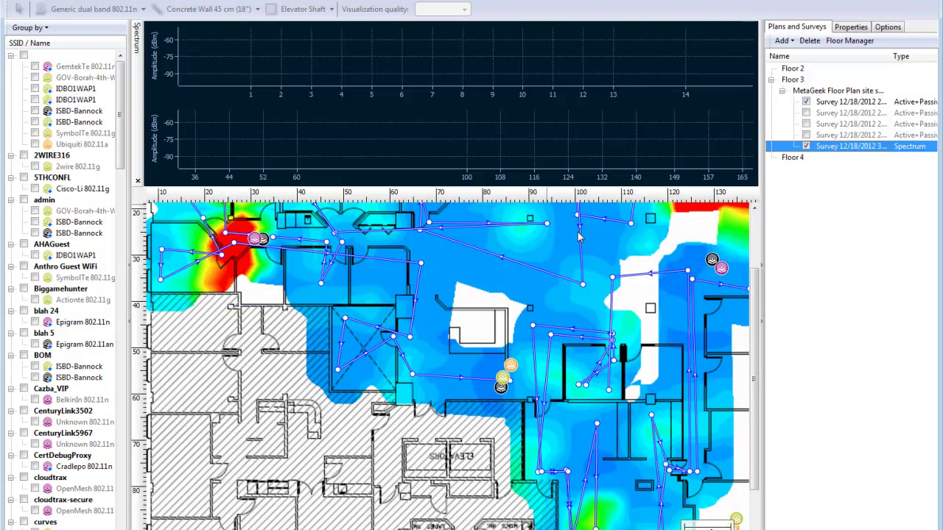
left_click(533, 331)
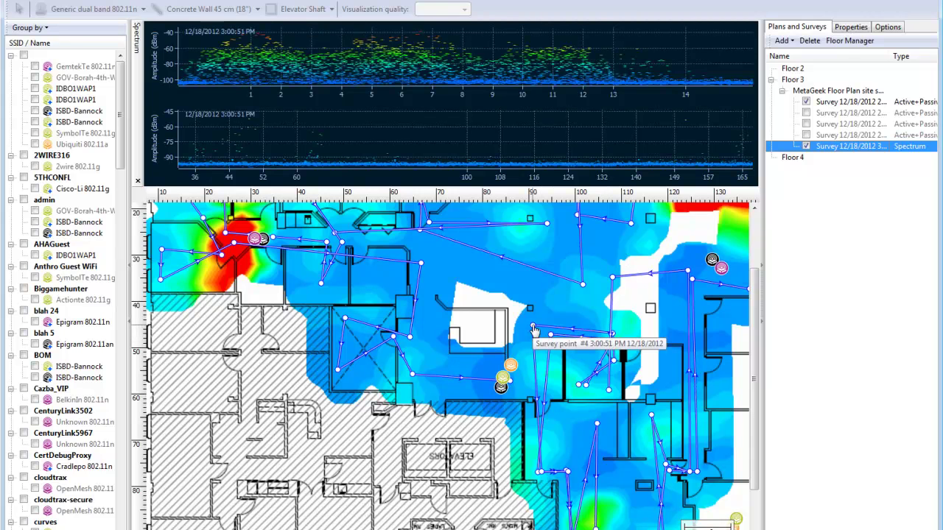
left_click(613, 280)
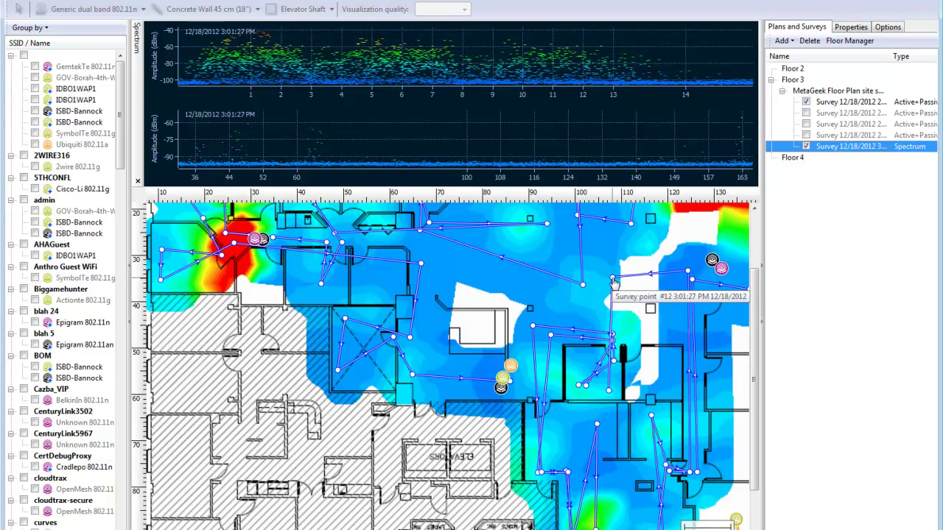
left_click(671, 476)
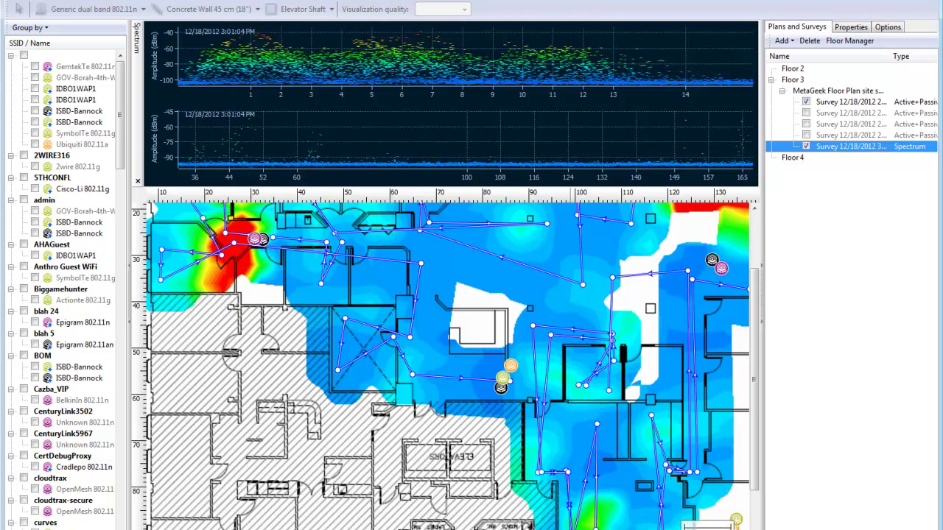
Show only the 5 GHz spectrum with a half-height waterfall, then view survey points #4 and #11.
right_click(301, 79)
left_click(325, 109)
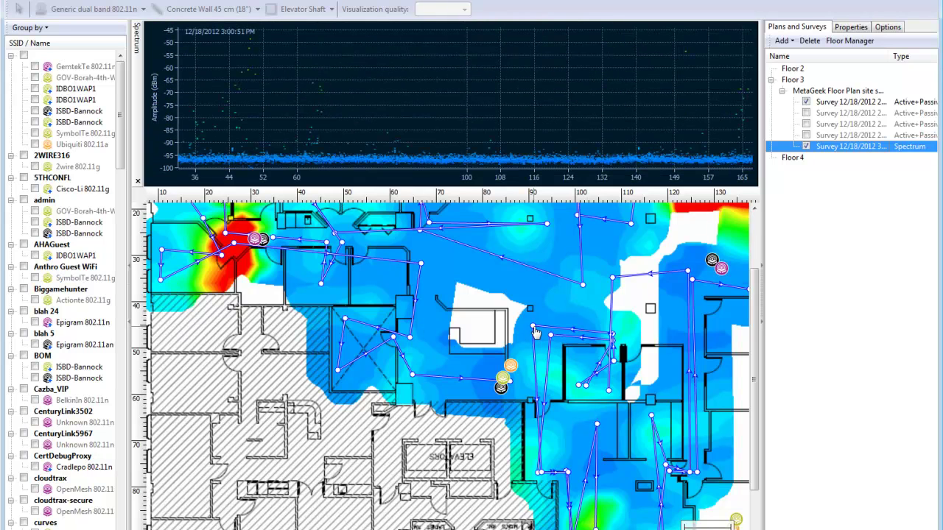
right_click(442, 158)
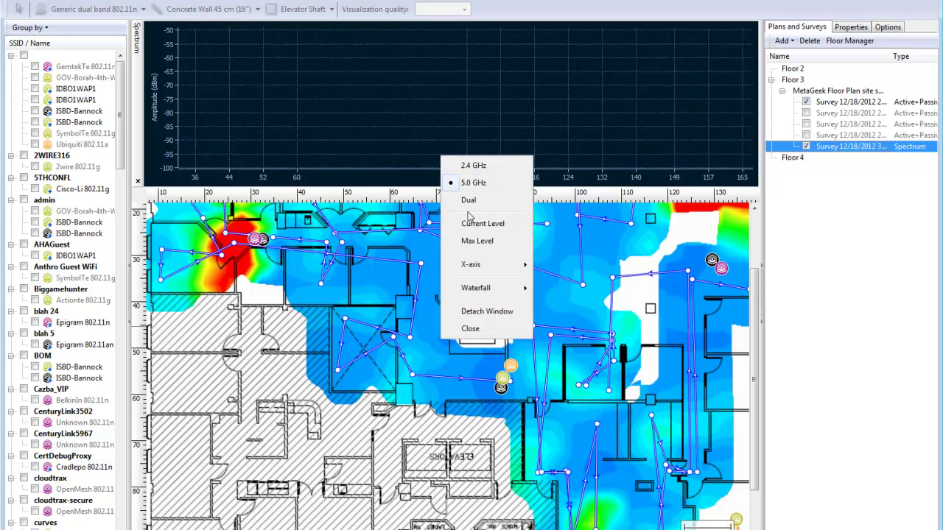
mouse_move(528, 296)
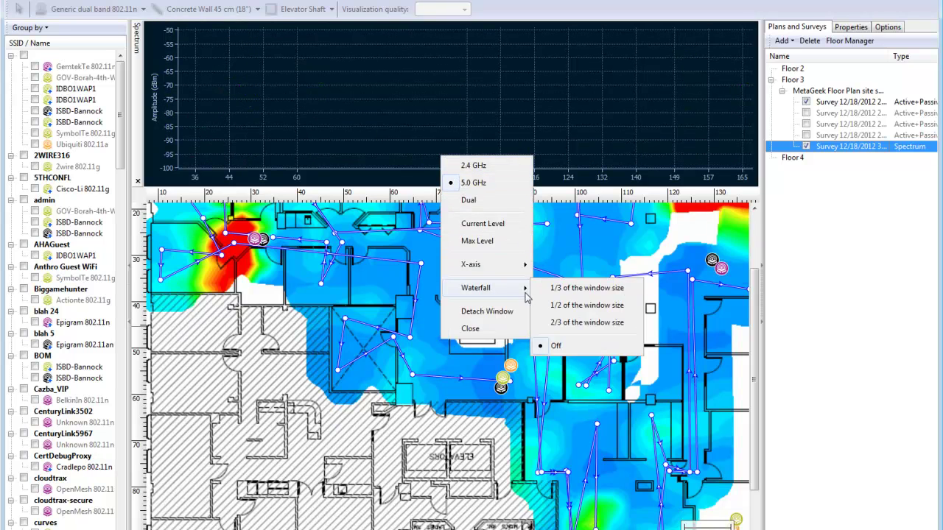
left_click(580, 305)
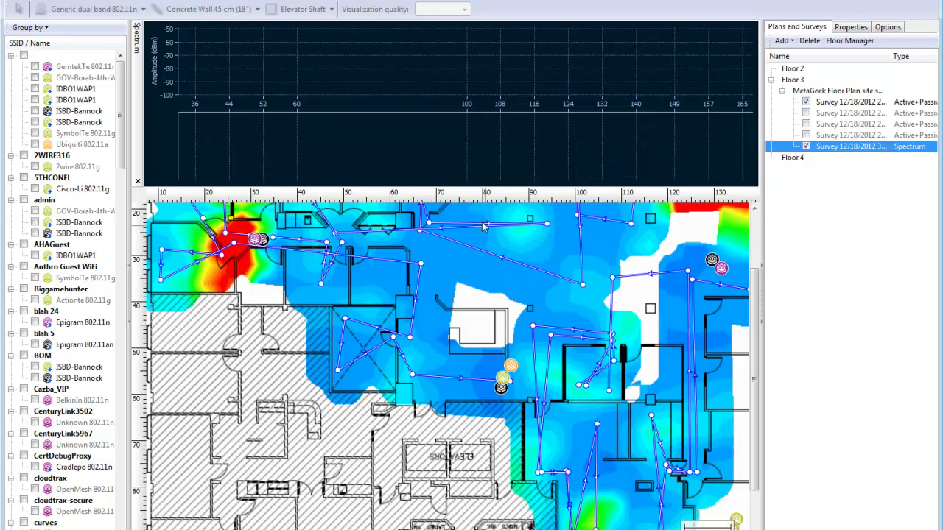
left_click(534, 333)
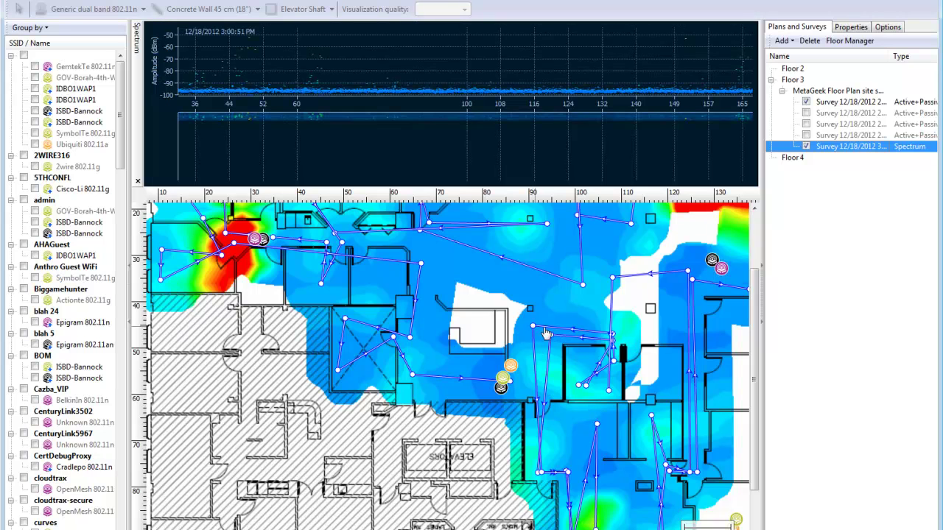
left_click(689, 272)
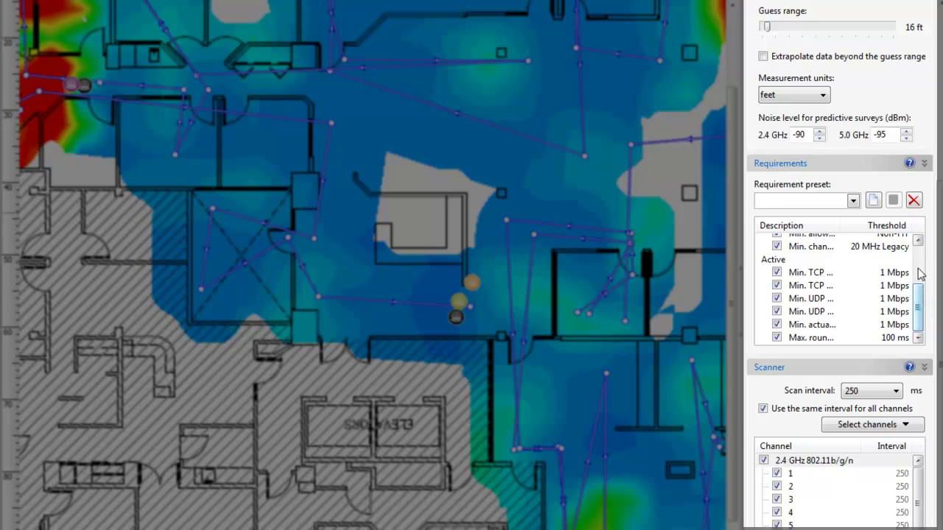
Set the maximum round-trip threshold to 50 ms and the first minimum TCP threshold to 6 Mbps.
left_click(919, 267)
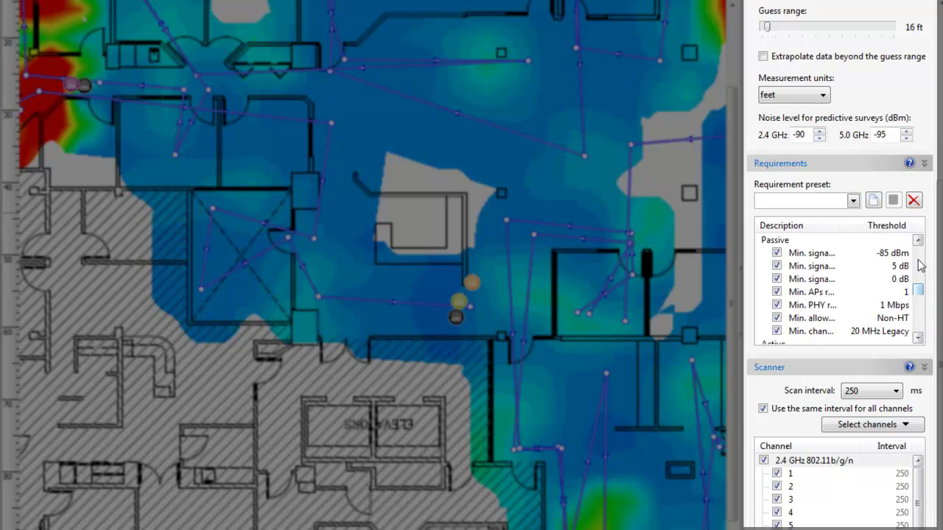
left_click(919, 338)
left_click(919, 339)
left_click(919, 338)
left_click(919, 338)
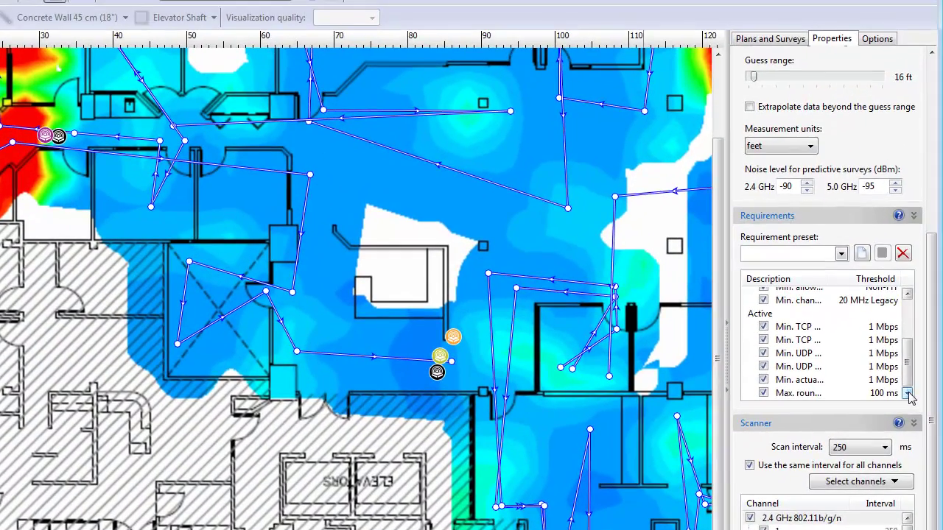
left_click(892, 396)
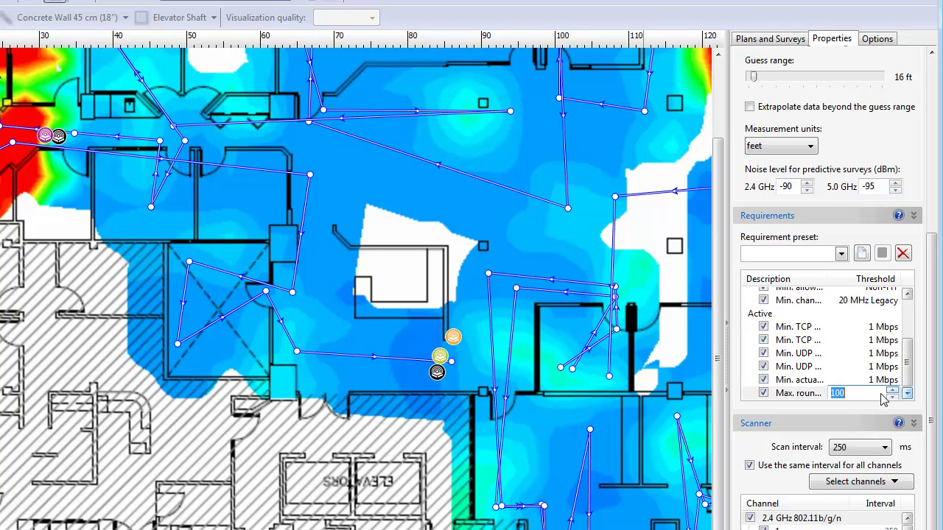
type("50")
key("Return")
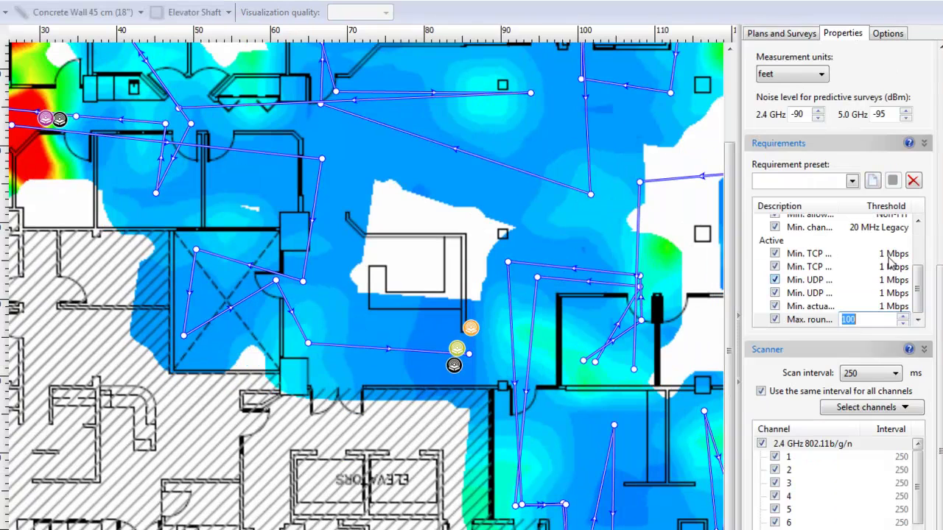
left_click(890, 252)
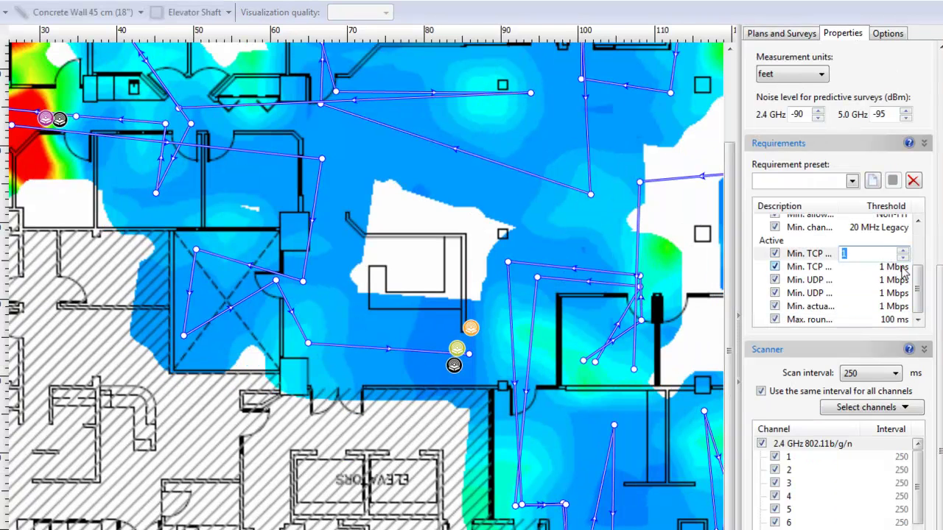
type("6")
key("Return")
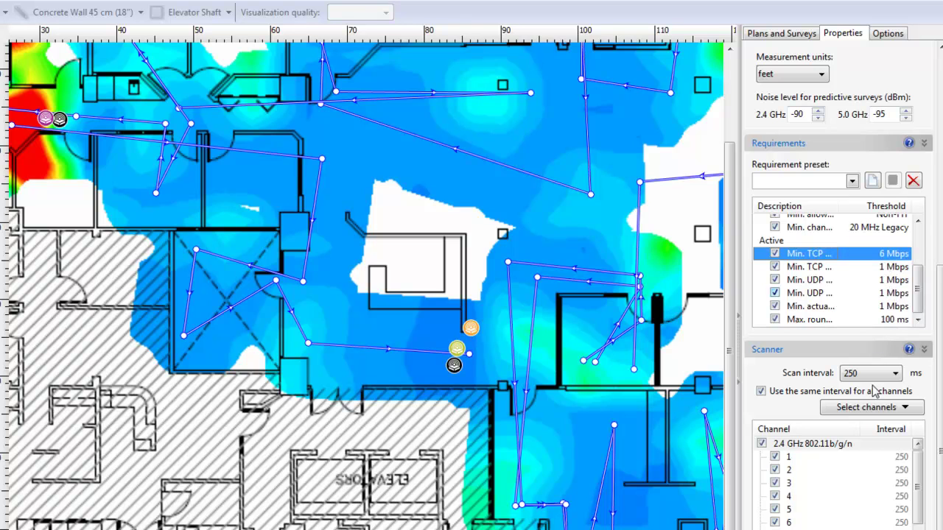
Exclude 2.4 GHz channels 2, 3 and 5 from scanning, keeping the 250 ms scan interval.
left_click(774, 470)
left_click(775, 483)
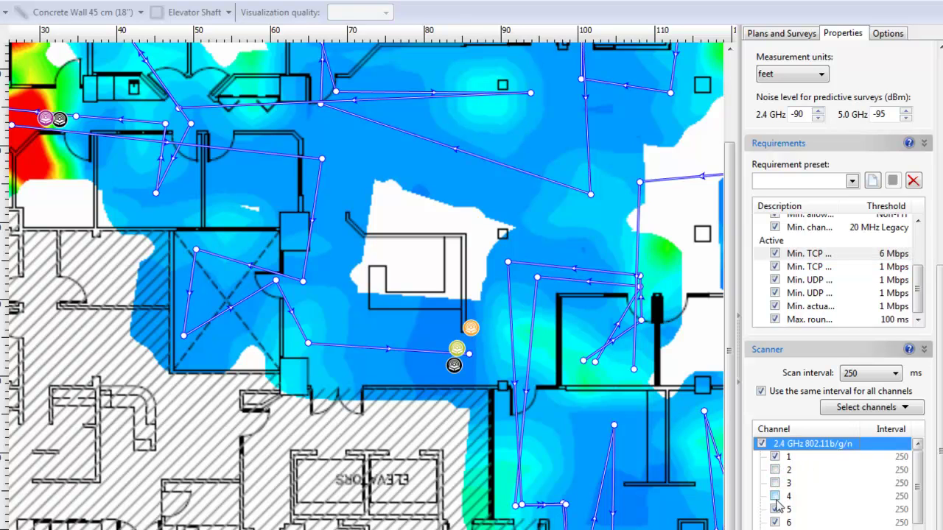
left_click(774, 509)
left_click(896, 374)
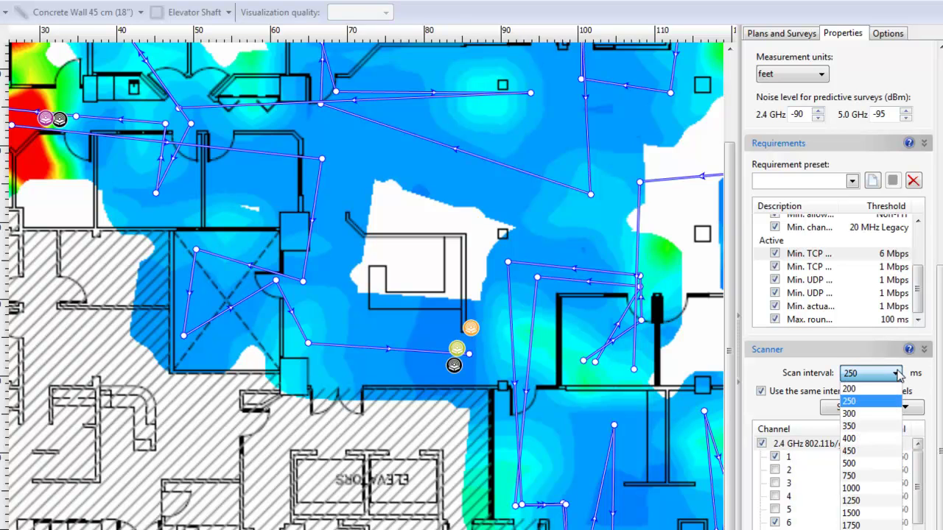
left_click(896, 374)
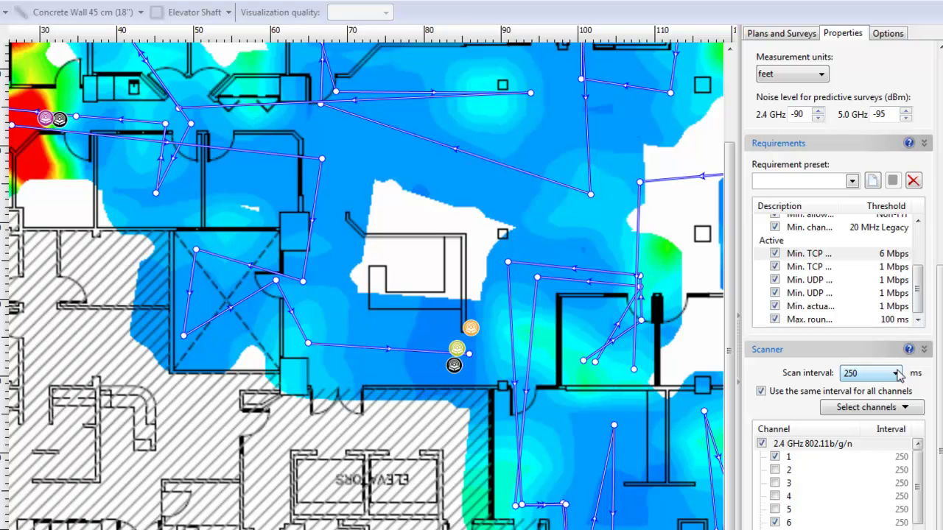
left_click(918, 222)
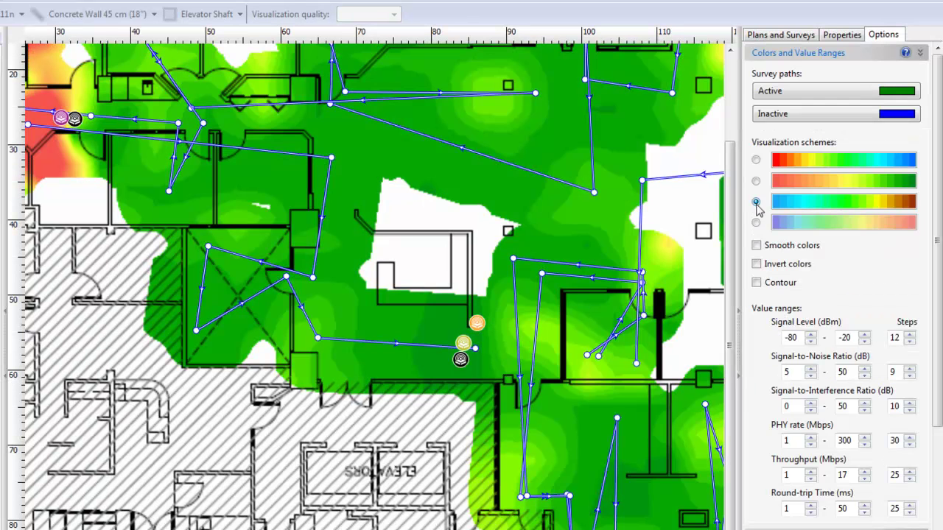
Apply the third, cyan-to-brown scheme, trying Invert colors and Contour before turning both off.
left_click(756, 202)
left_click(757, 264)
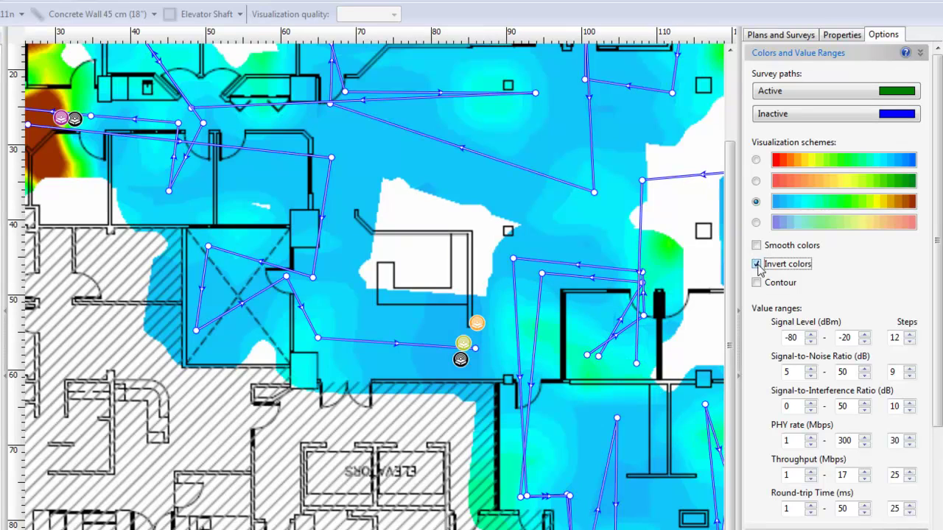
left_click(757, 264)
left_click(756, 283)
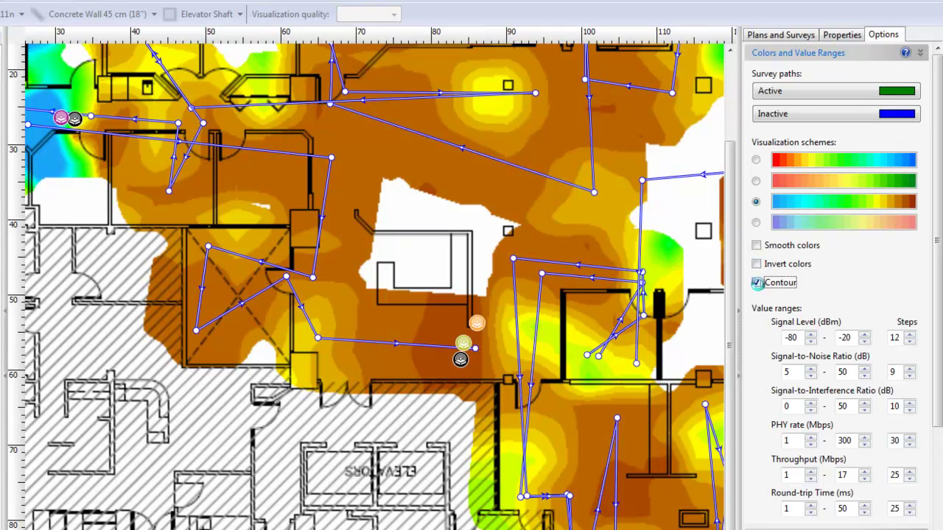
left_click(756, 283)
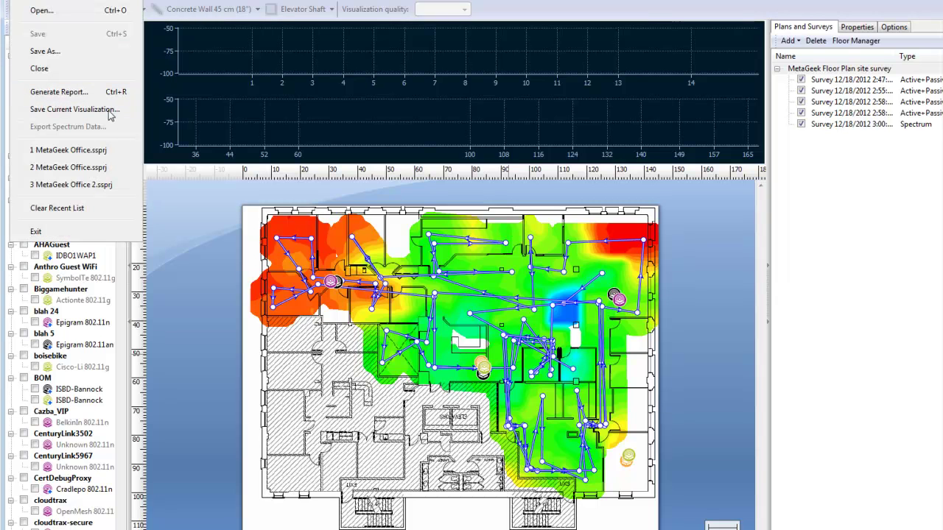
Dismiss the File menu, switch the map to Round-trip Time, and read values at survey points.
left_click(221, 228)
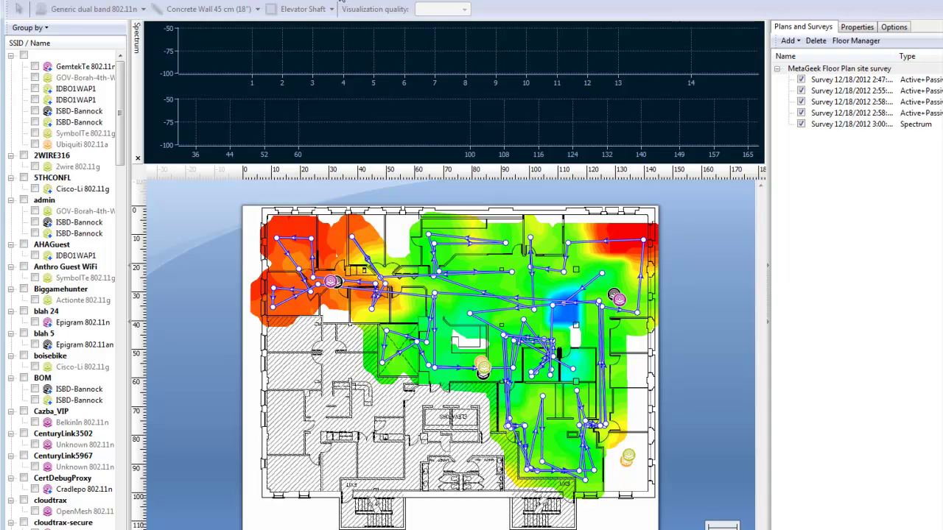
left_click(341, 3)
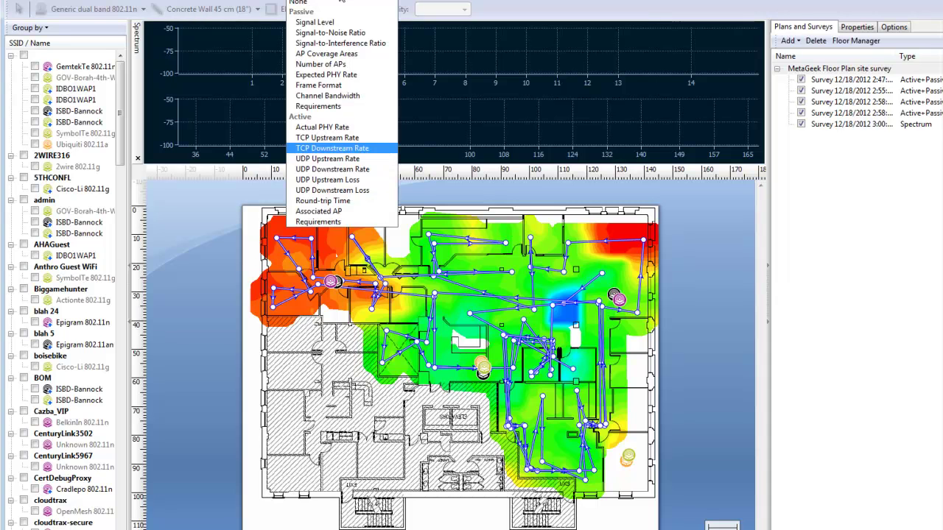
left_click(360, 202)
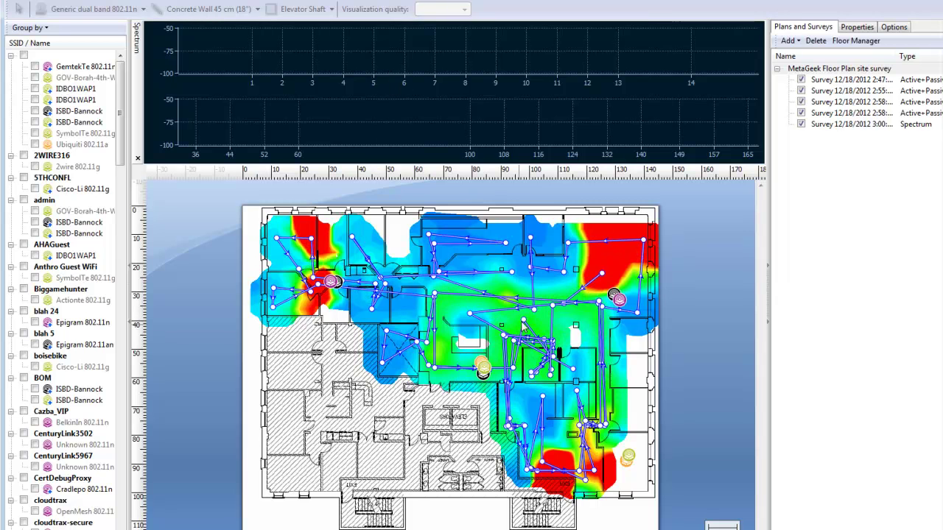
mouse_move(524, 324)
mouse_move(524, 434)
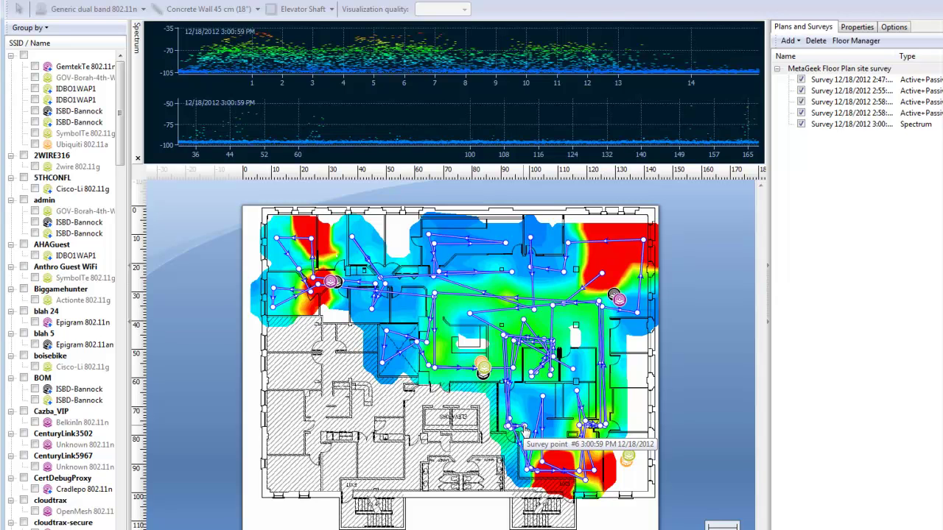
mouse_move(498, 359)
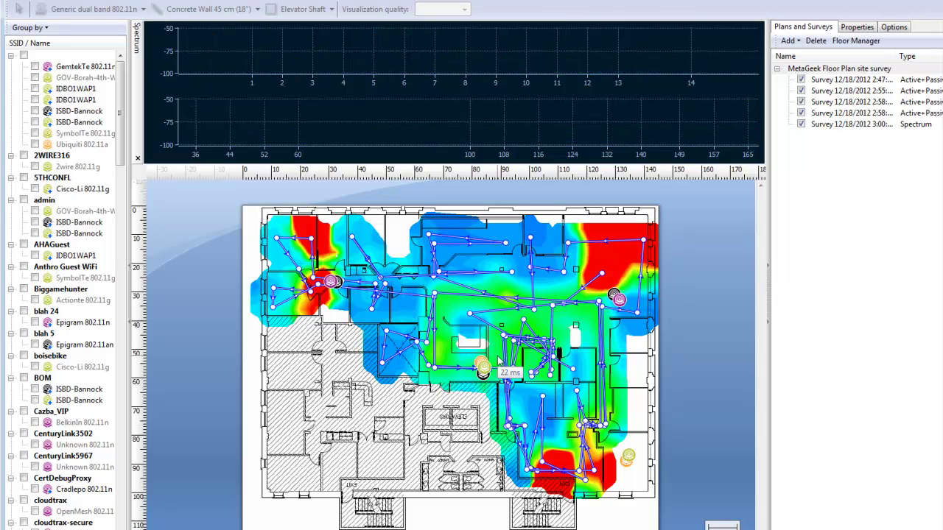